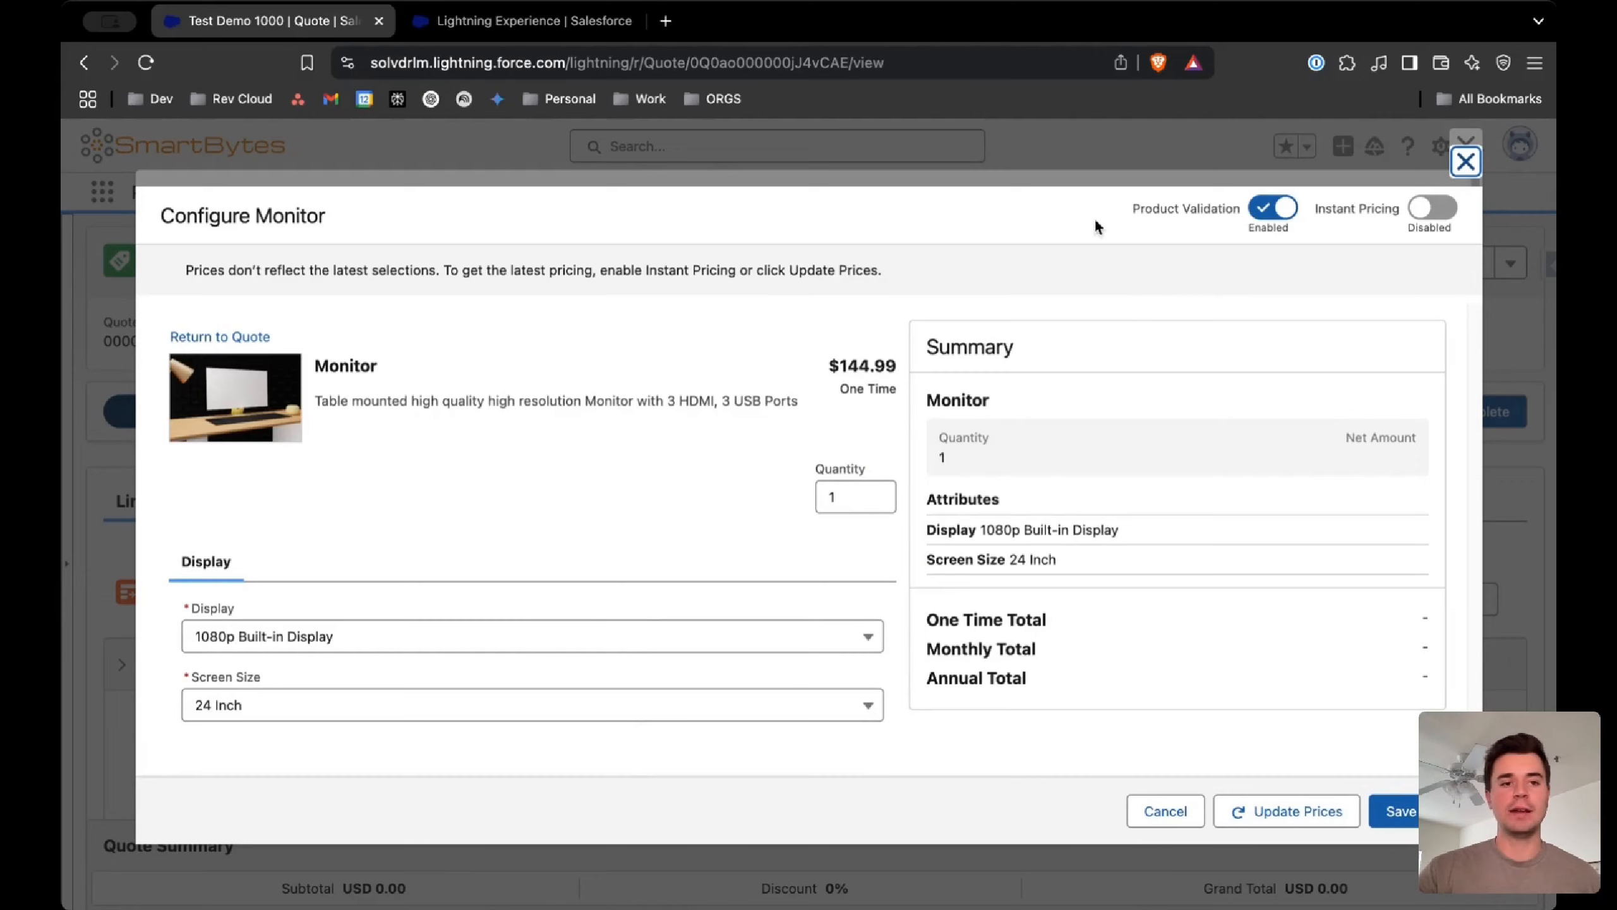
# Close the Monitor configuration and the Demo catalog browser to return to the quote
pyautogui.click(1464, 163)
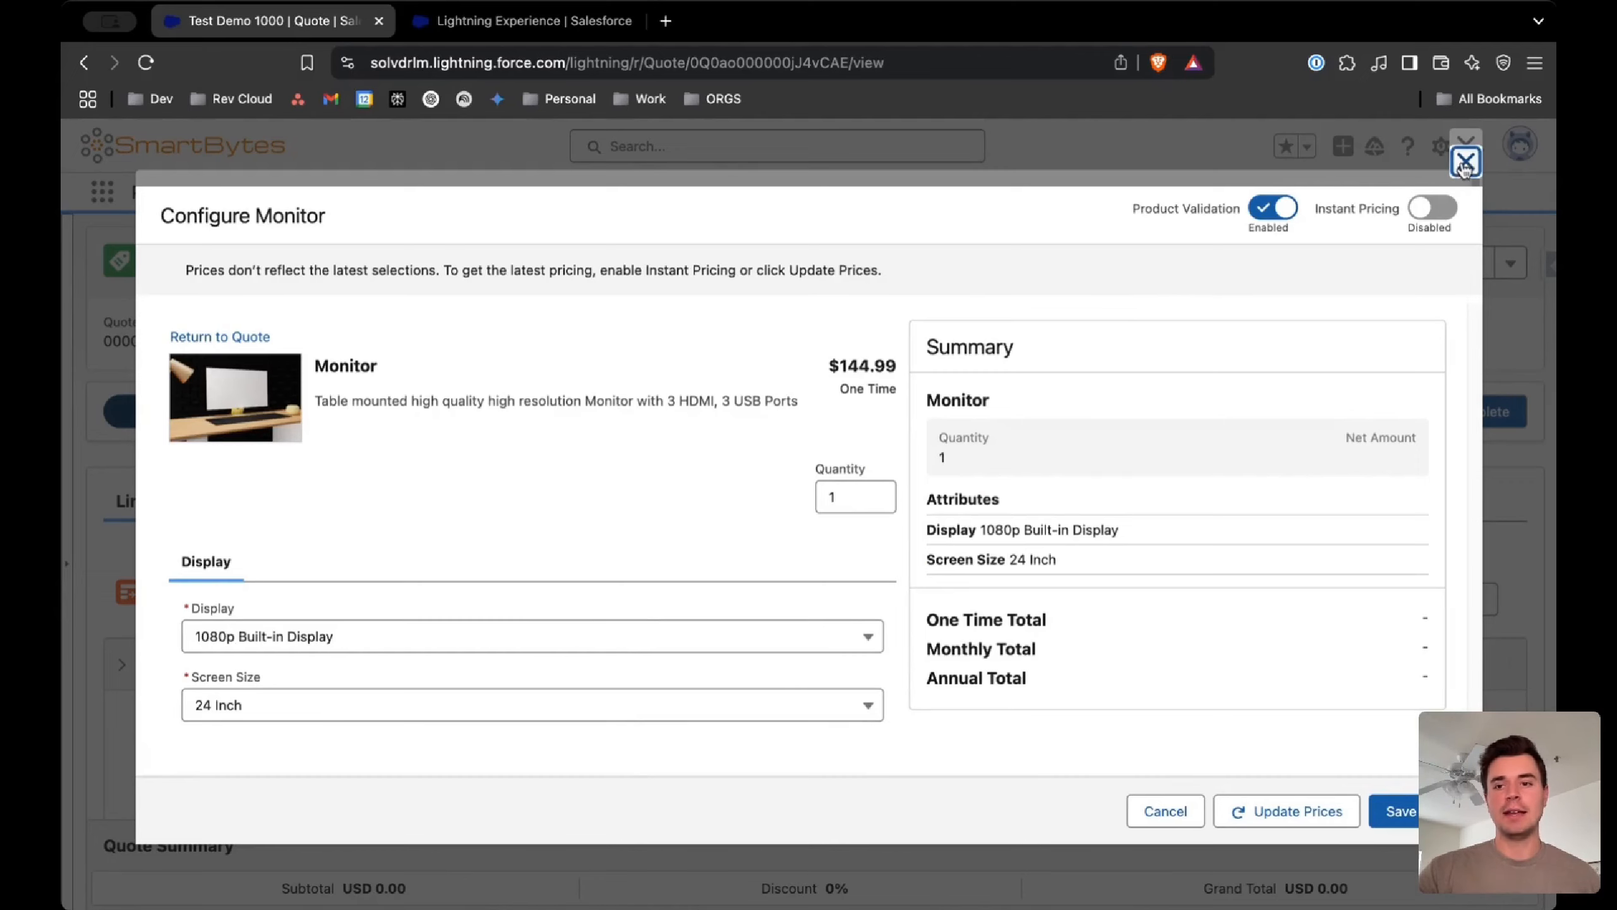
pyautogui.click(852, 553)
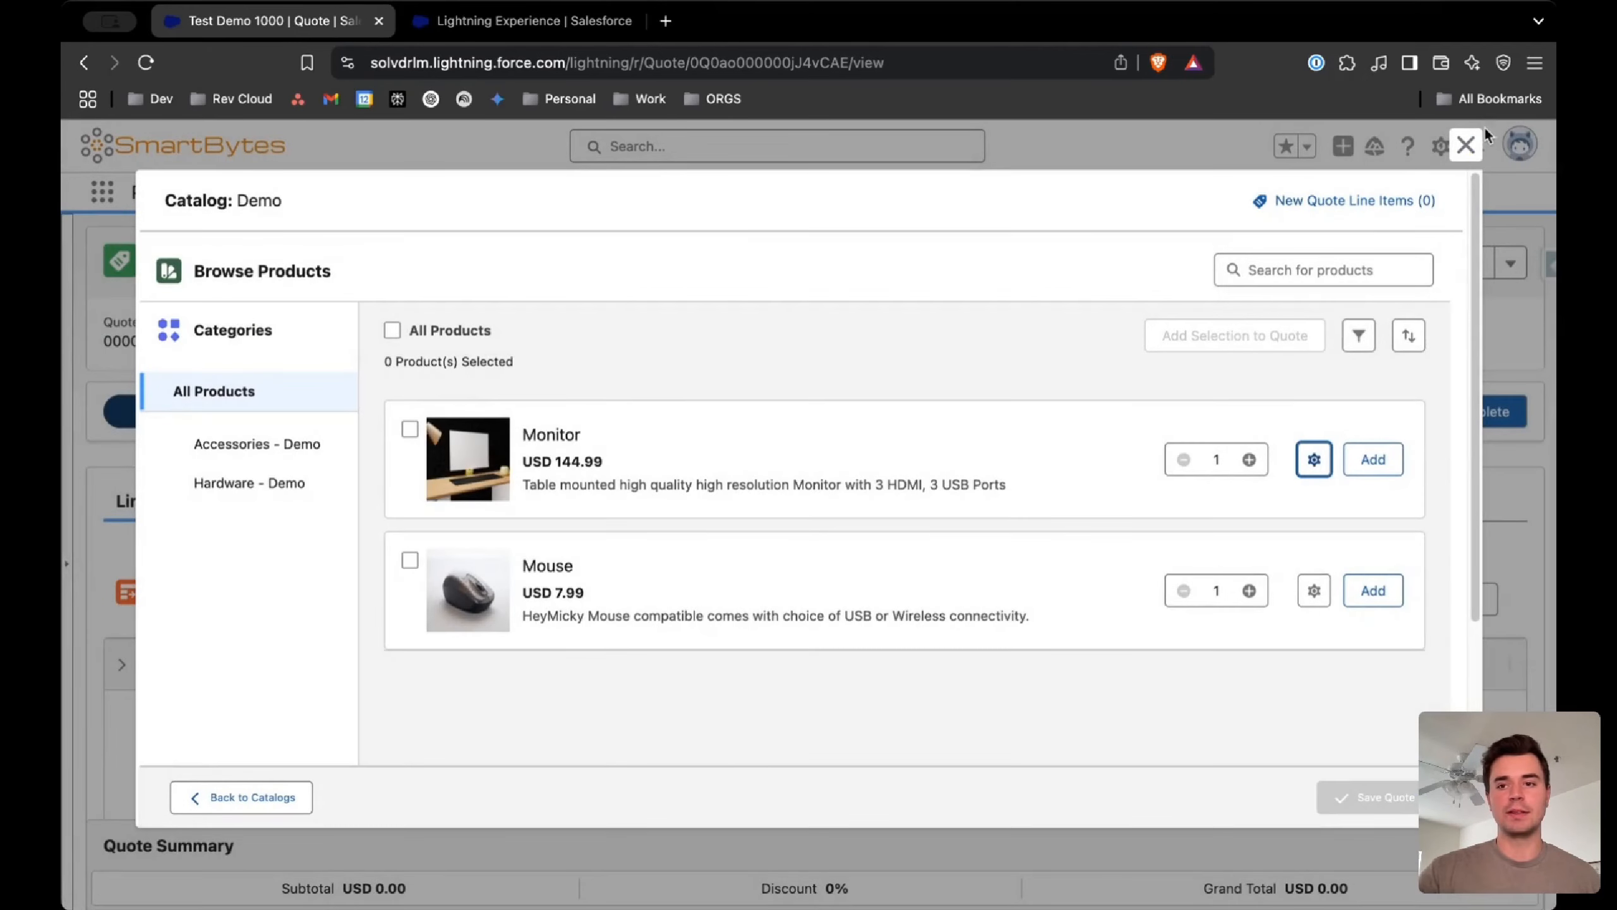
pyautogui.click(1466, 145)
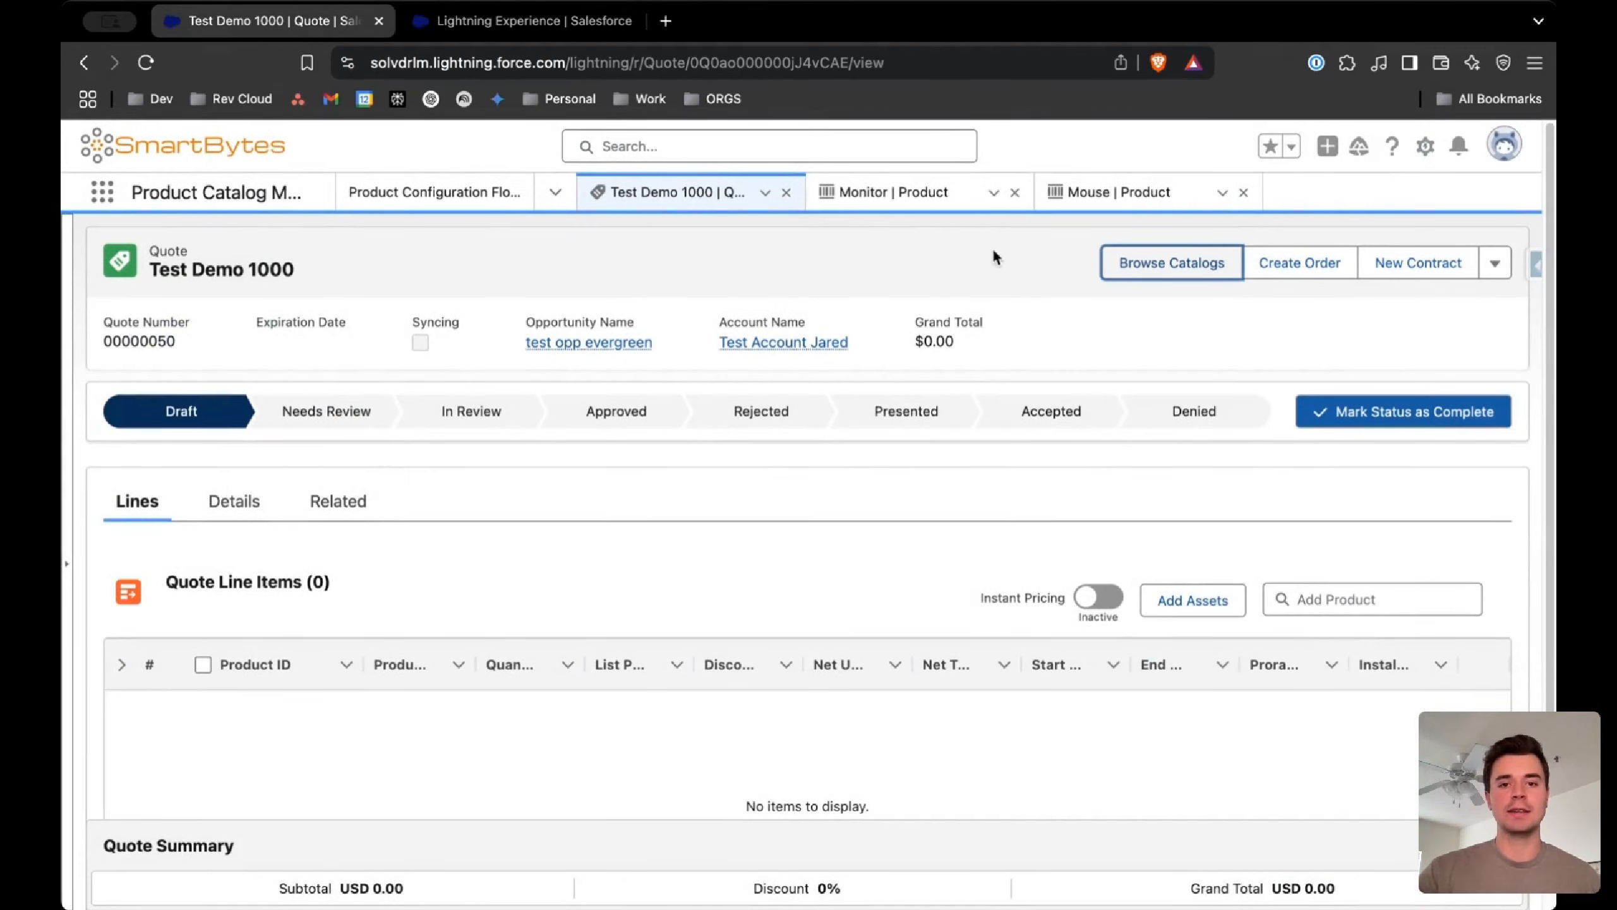
# Go to the Monitor product record and preview its configuration
pyautogui.click(919, 199)
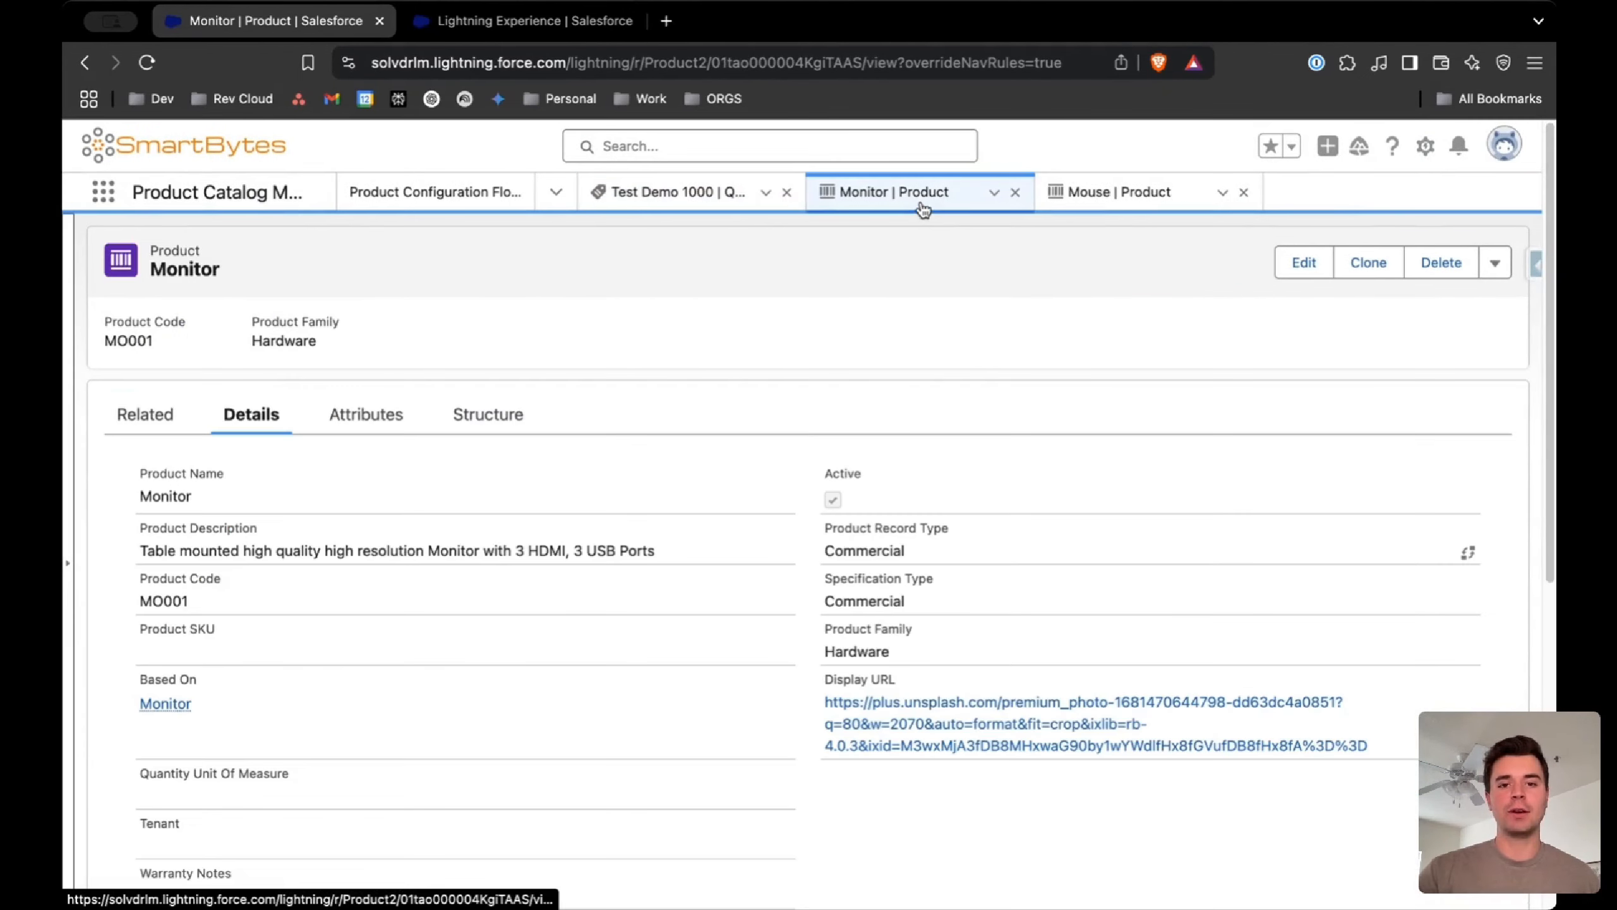
pyautogui.click(1494, 262)
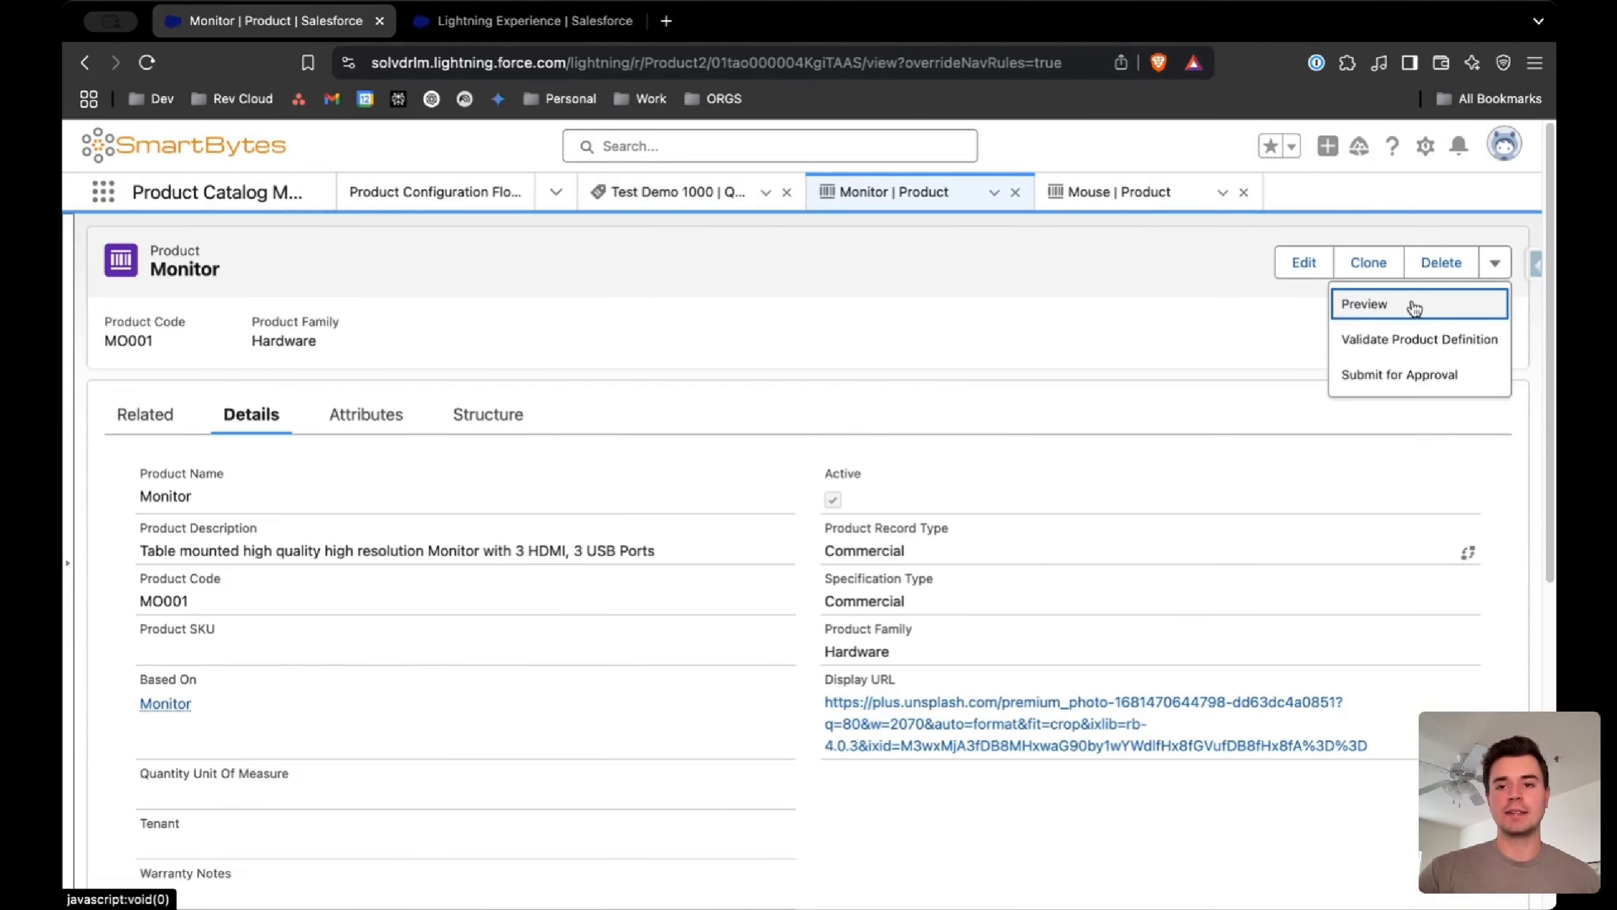
pyautogui.click(1358, 315)
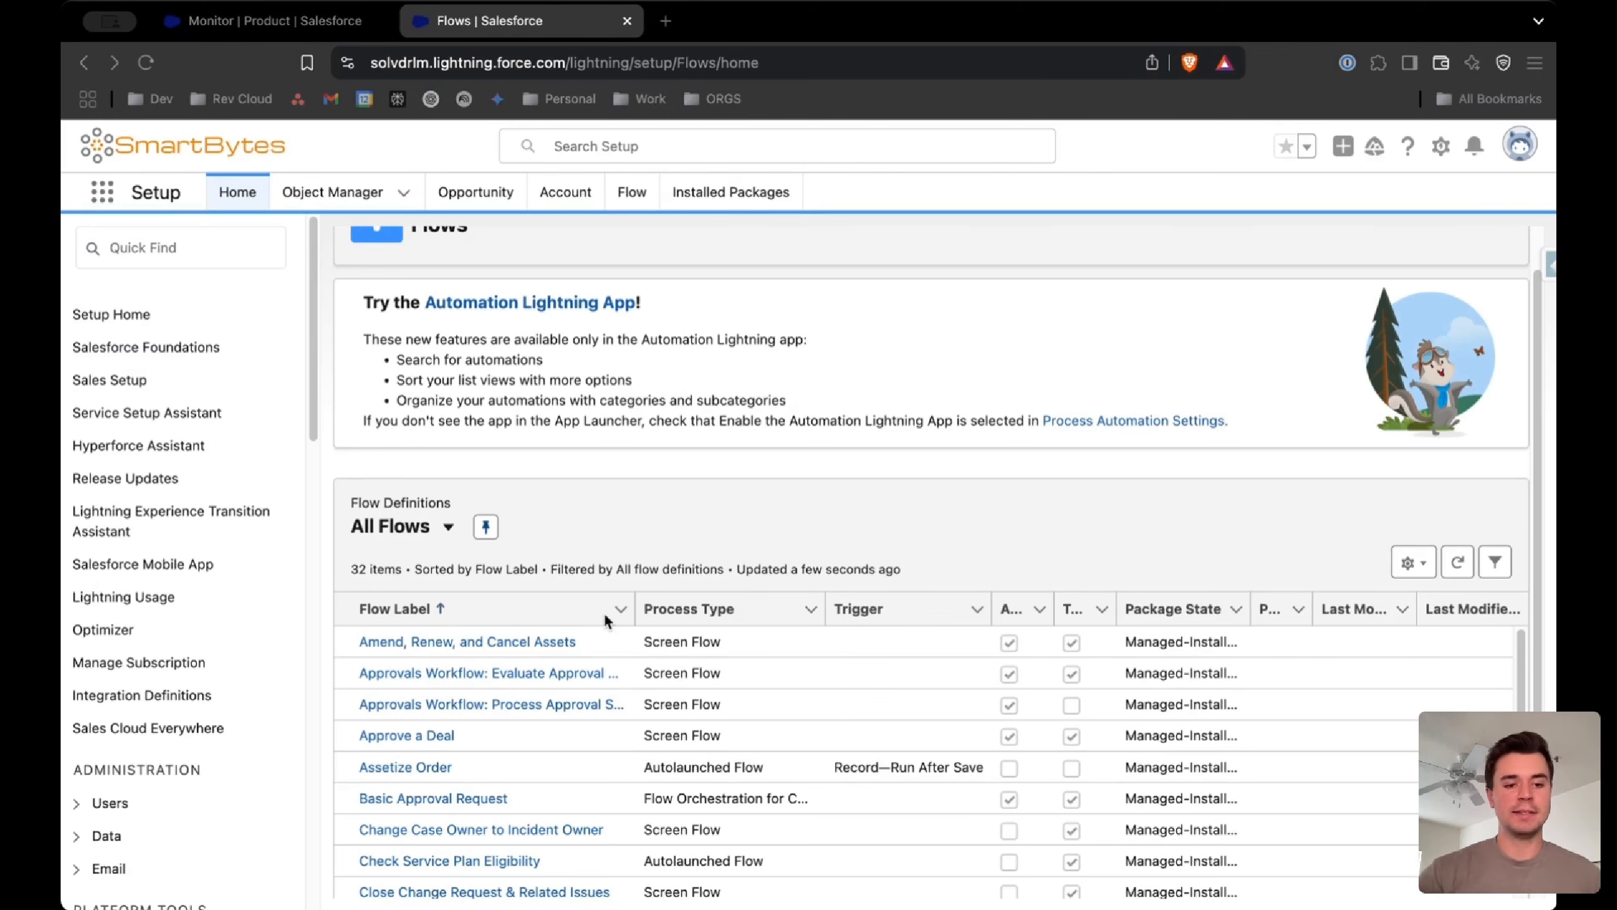
# Find the Default Product Configurator Flow in the All Flows list in Setup and open it
pyautogui.scroll(-3, 605, 621)
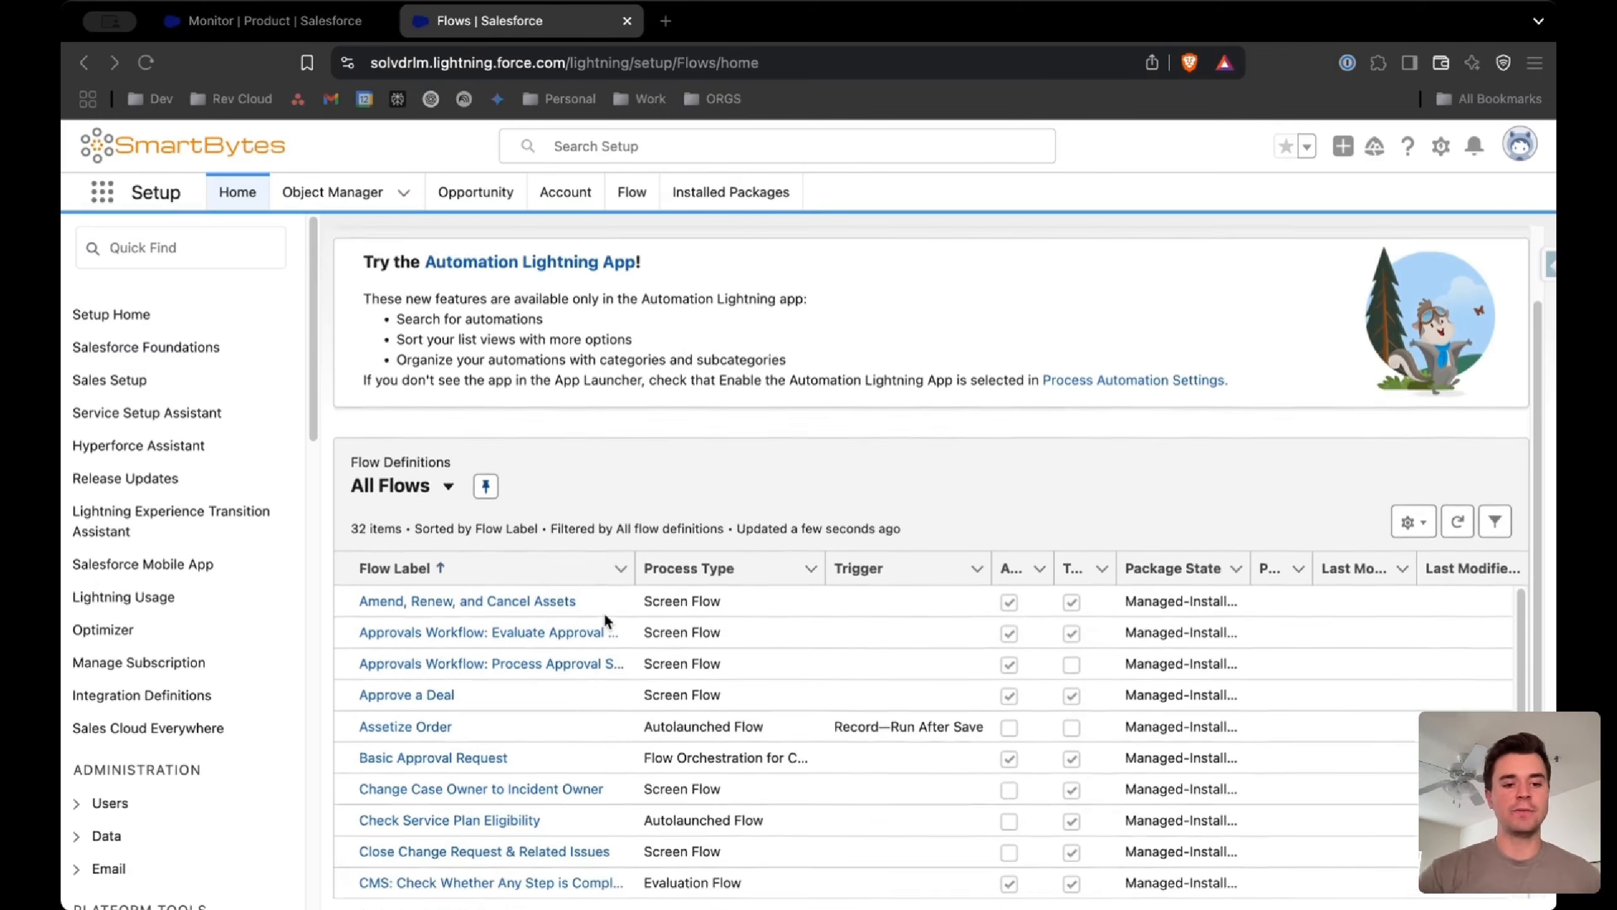
pyautogui.scroll(-5, 605, 621)
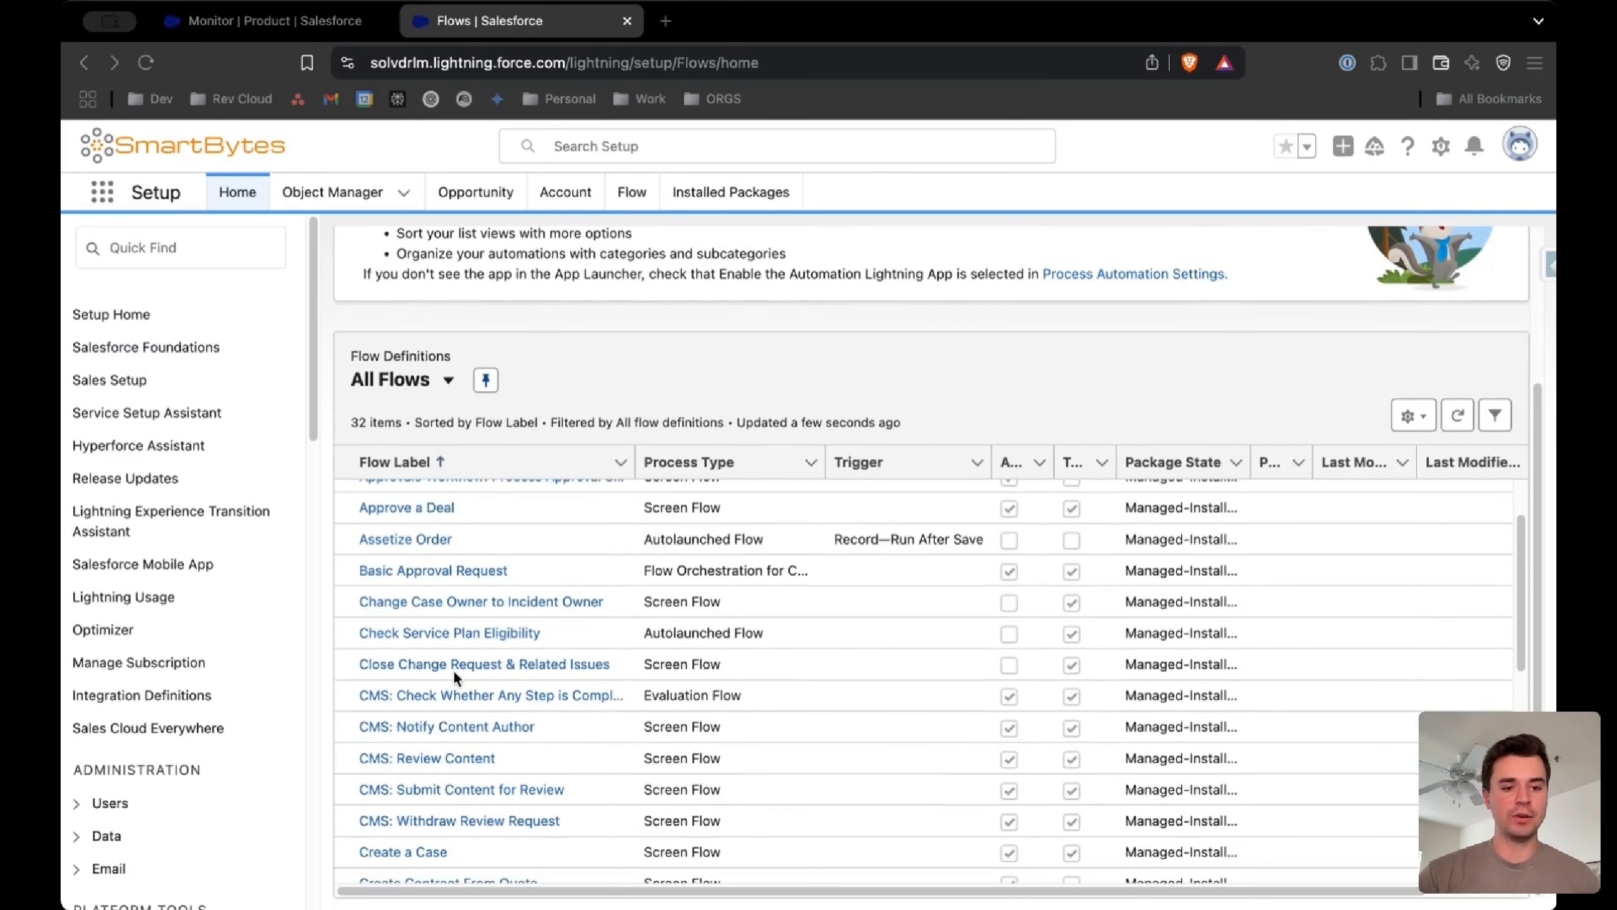
pyautogui.scroll(-1, 454, 673)
pyautogui.click(456, 740)
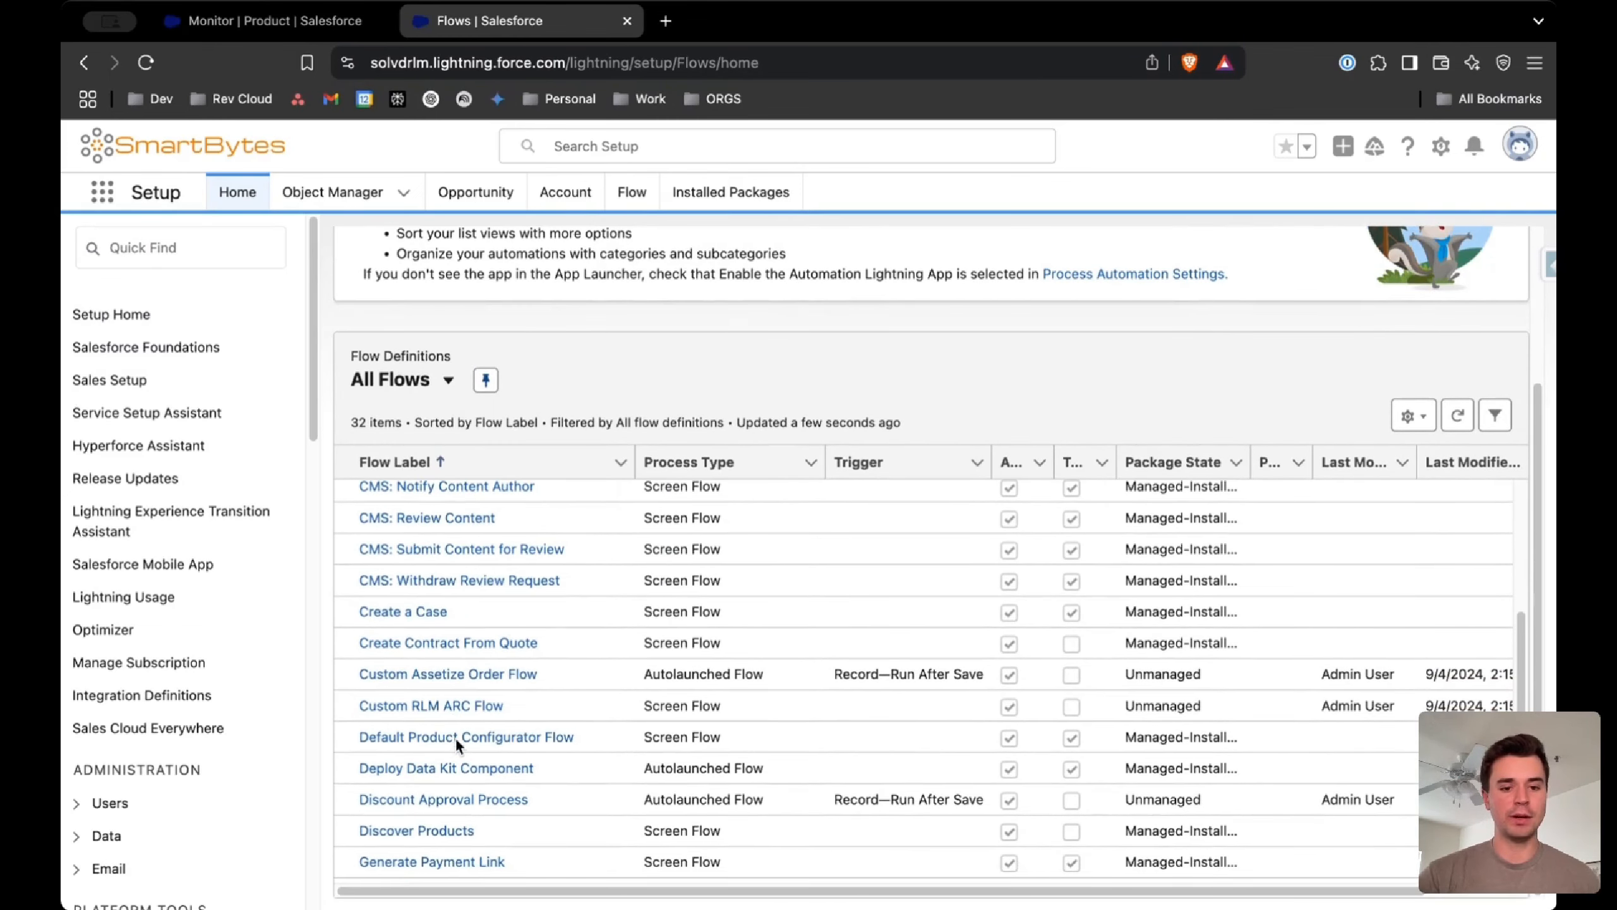
pyautogui.click(482, 739)
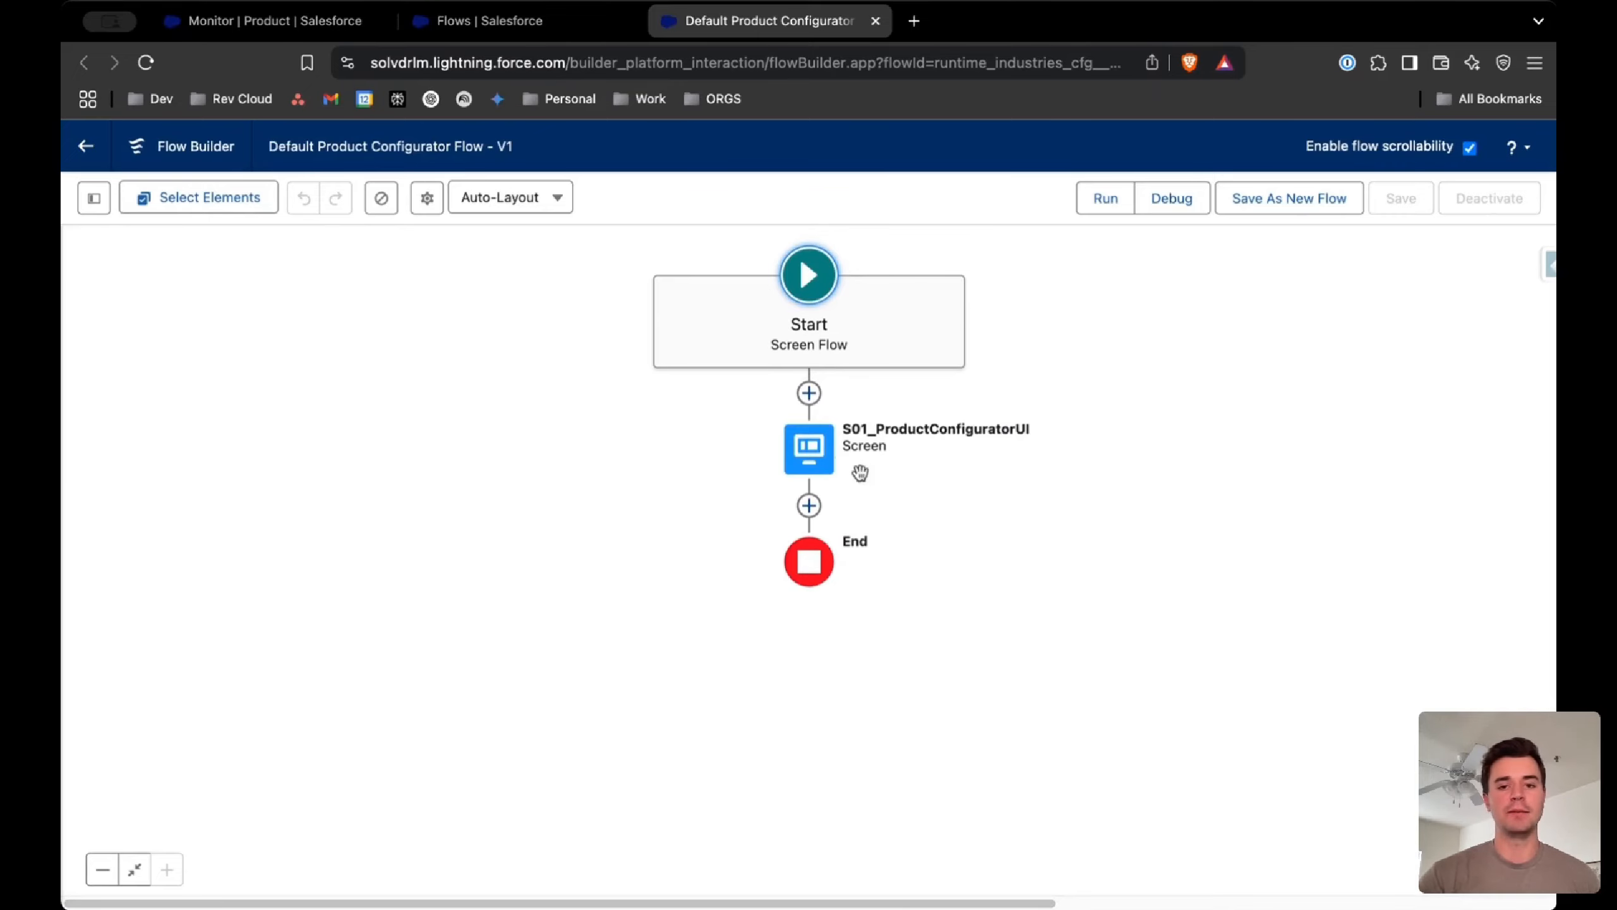
# Examine the components inside the S01_ProductConfiguratorUI screen of the default flow, then close the screen editor
pyautogui.doubleClick(822, 458)
pyautogui.scroll(-4, 673, 467)
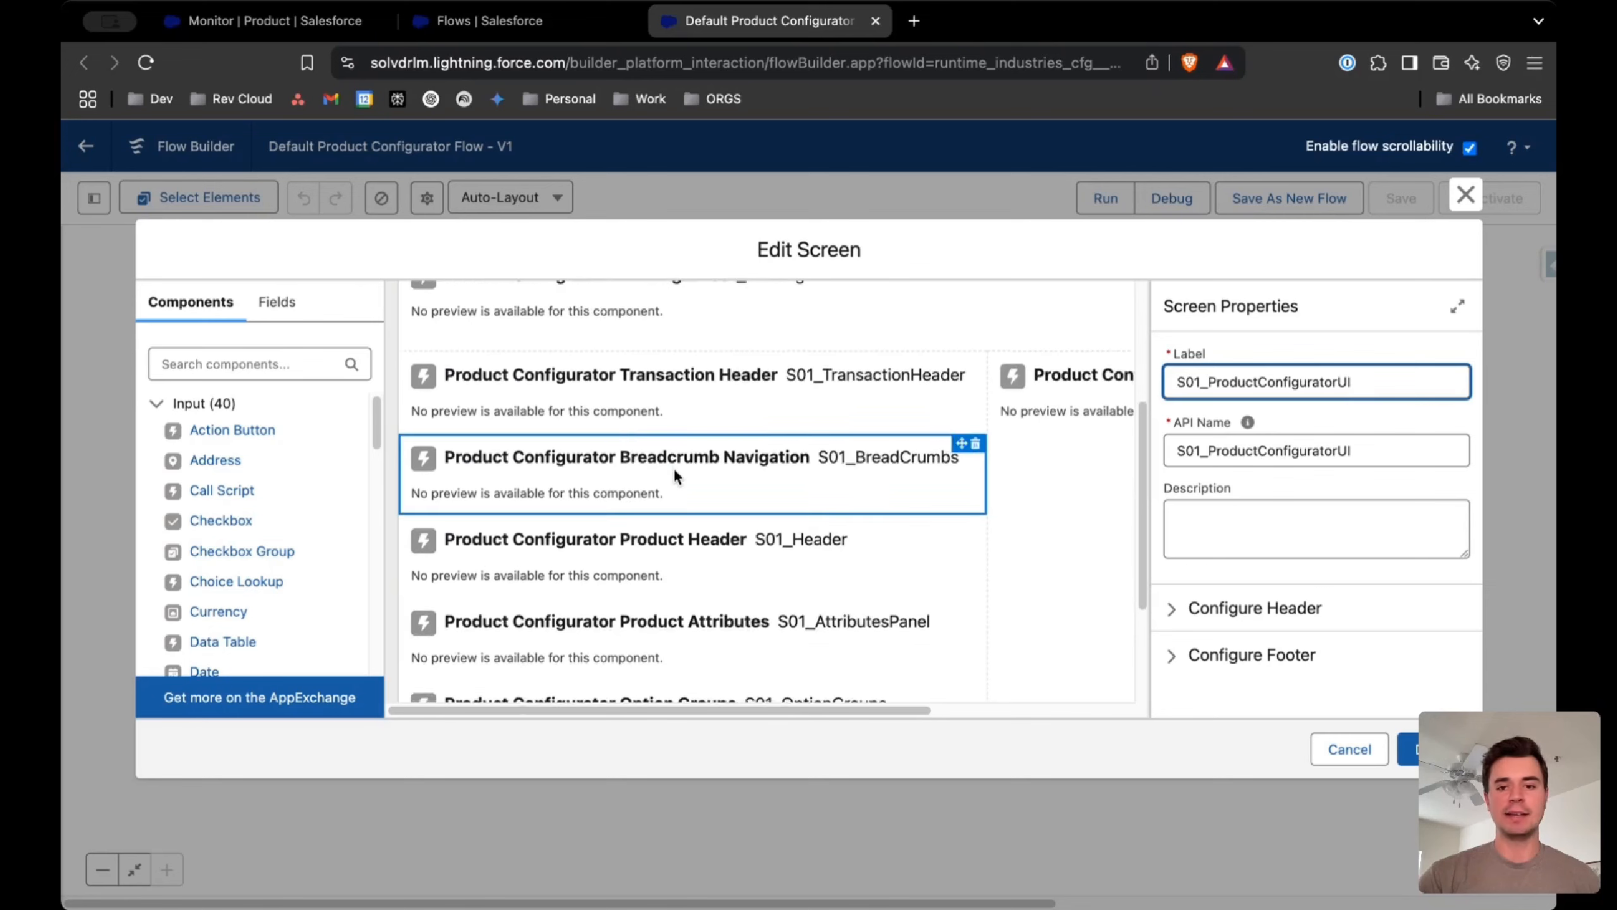
pyautogui.scroll(4, 673, 467)
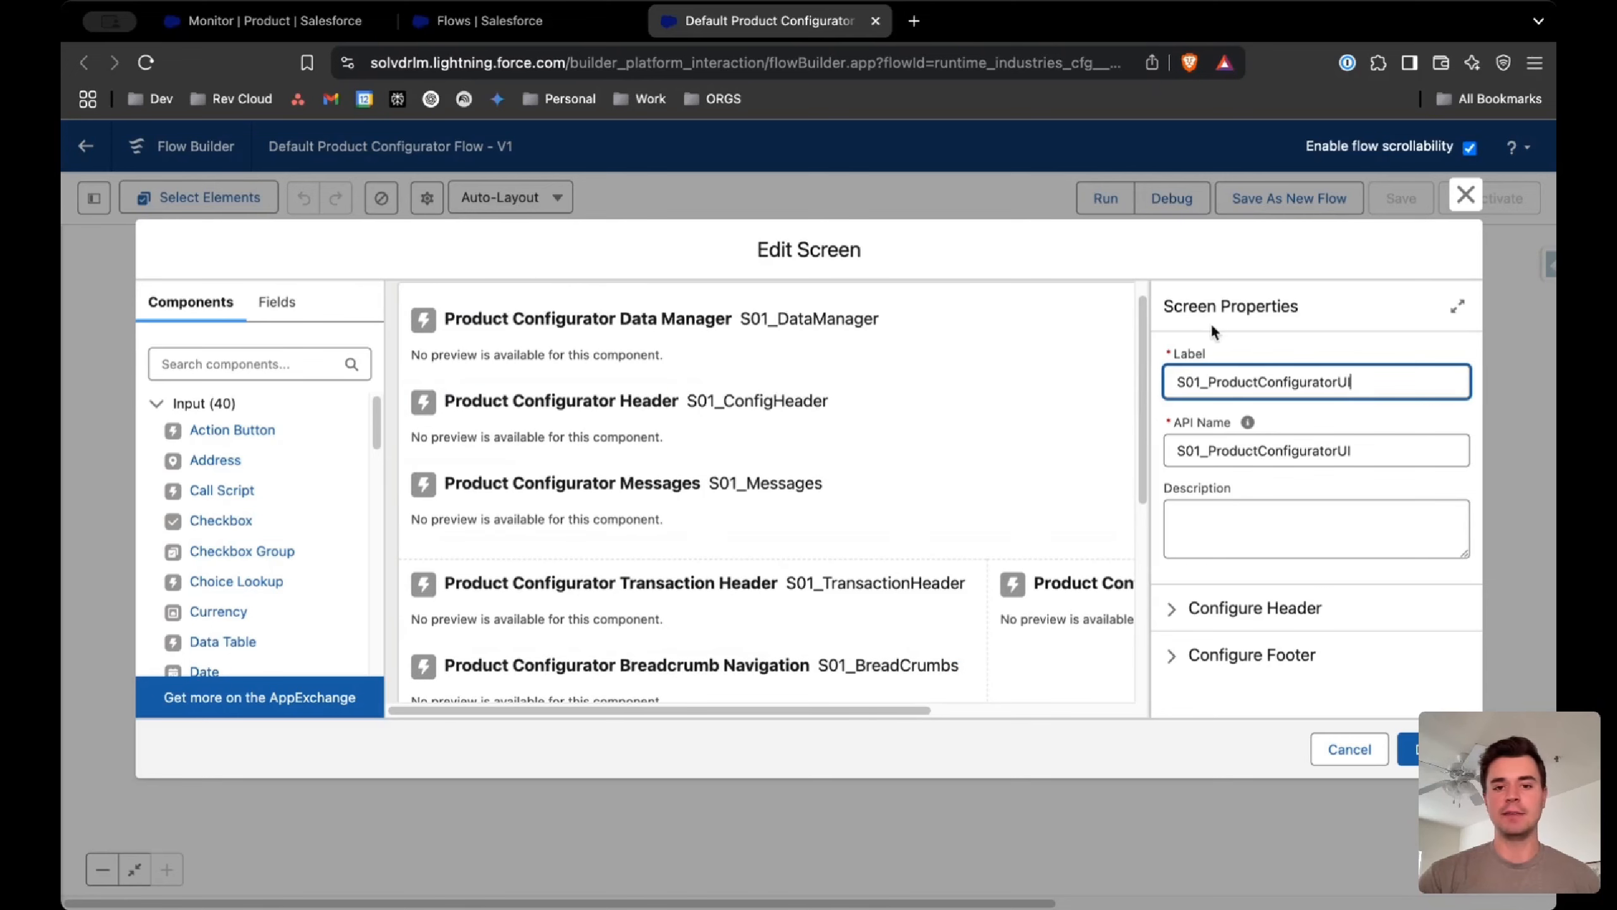
pyautogui.click(1465, 195)
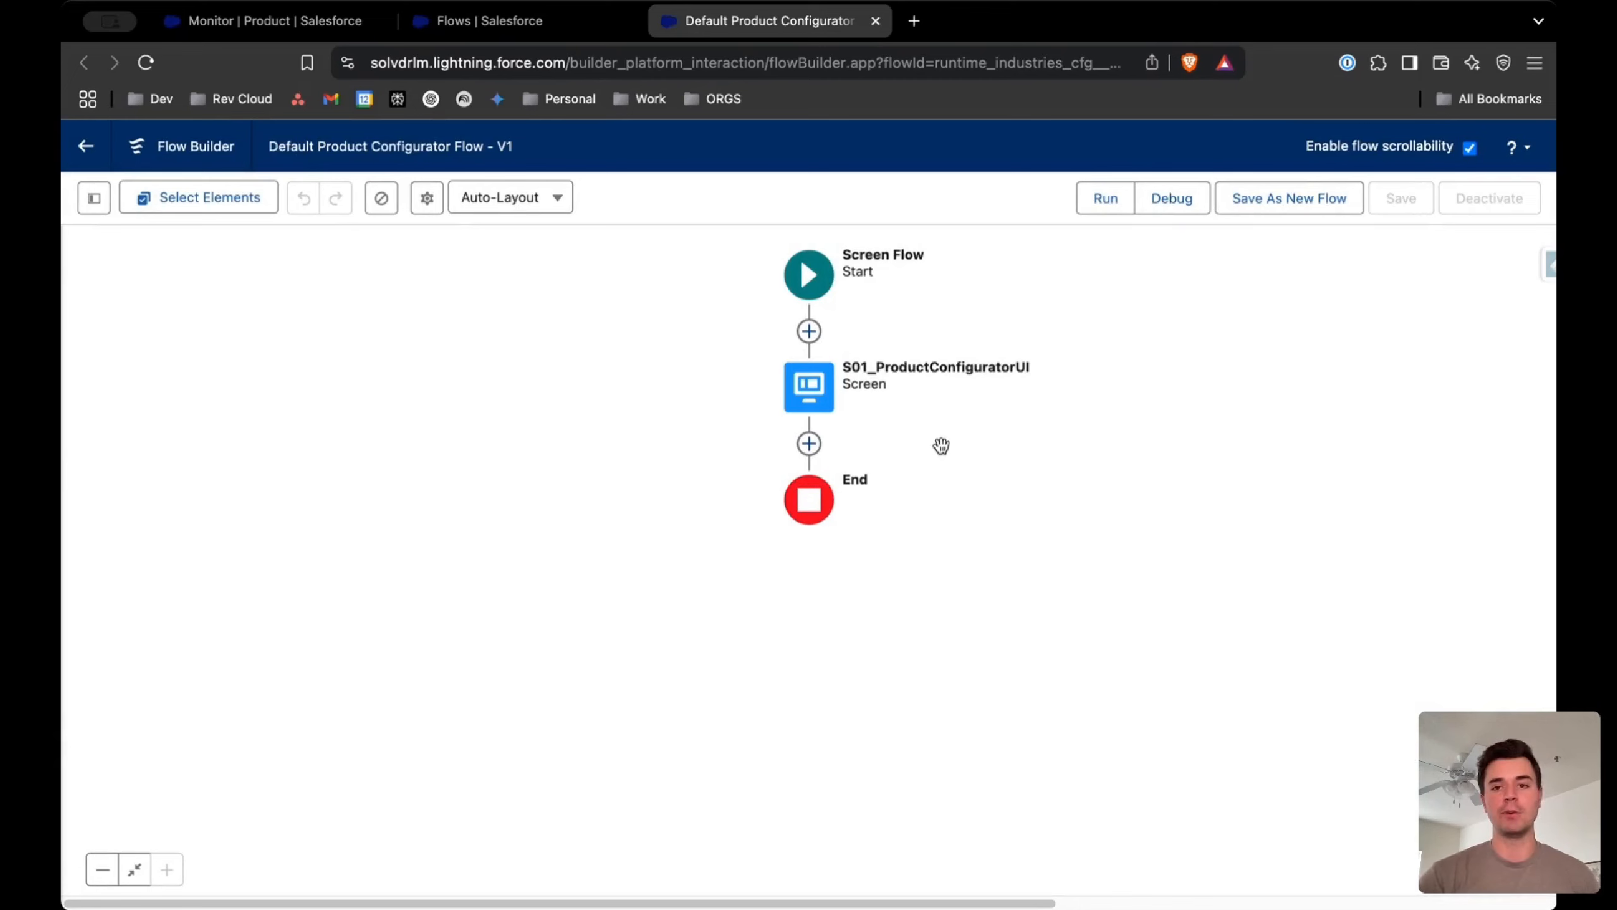
# Save the default flow as a new flow labelled Custom Product Configuration Screen Flow, with API name Custom_Product_Configuration_Screen_Flow
pyautogui.click(1269, 213)
pyautogui.click(668, 462)
pyautogui.write('Custom Product Configuration Screen Flow')
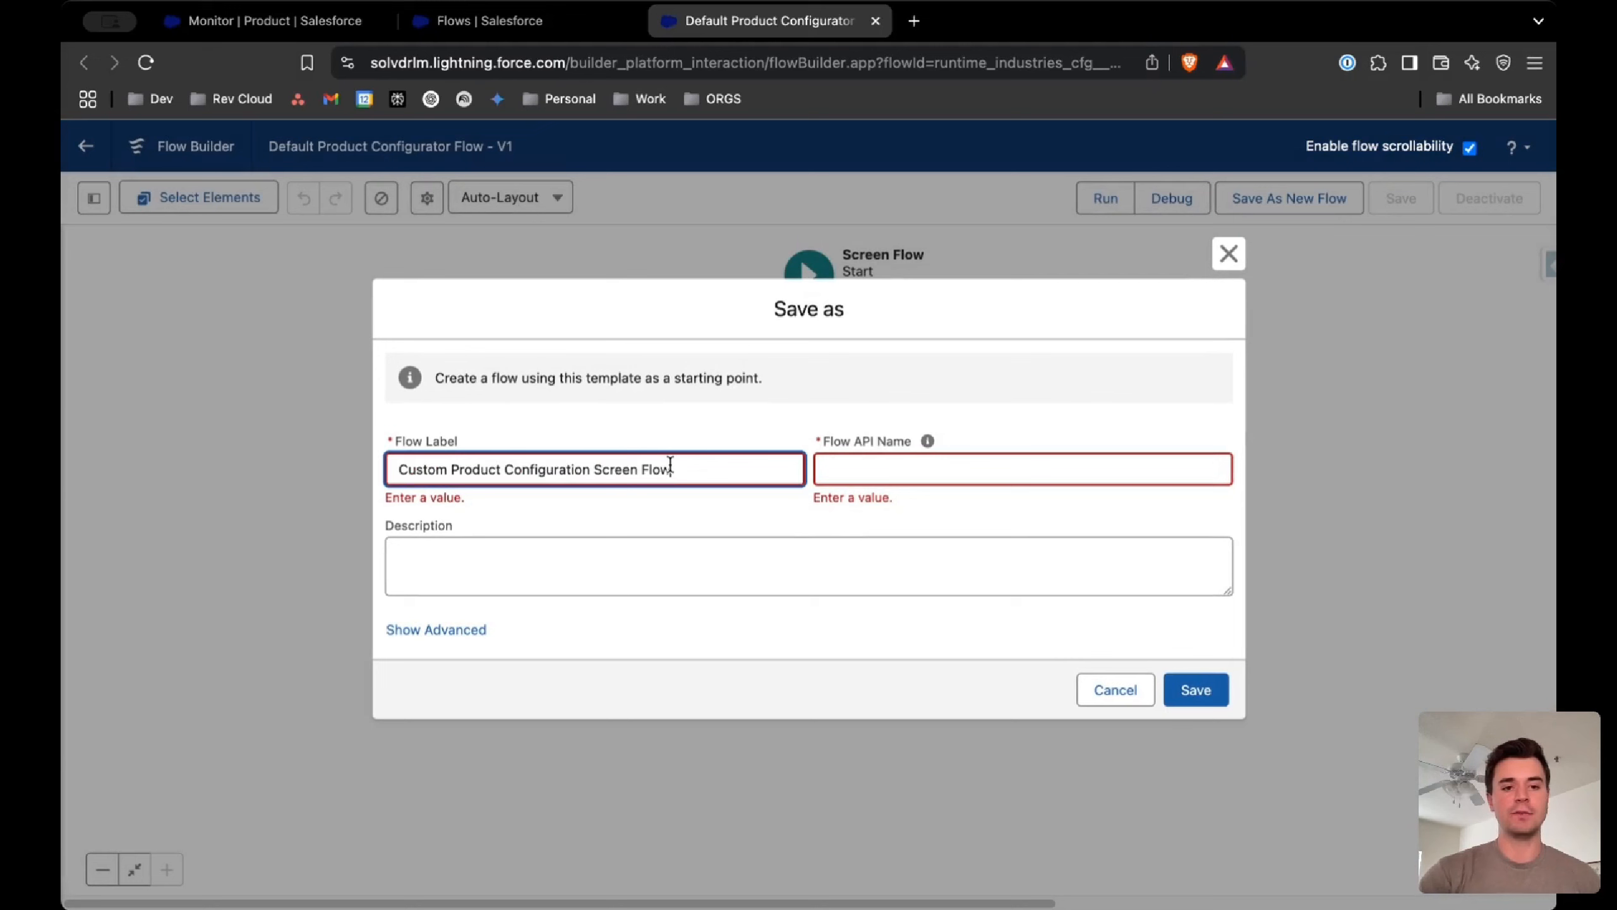
pyautogui.click(803, 525)
pyautogui.moveTo(1115, 479); pyautogui.dragTo(825, 478)
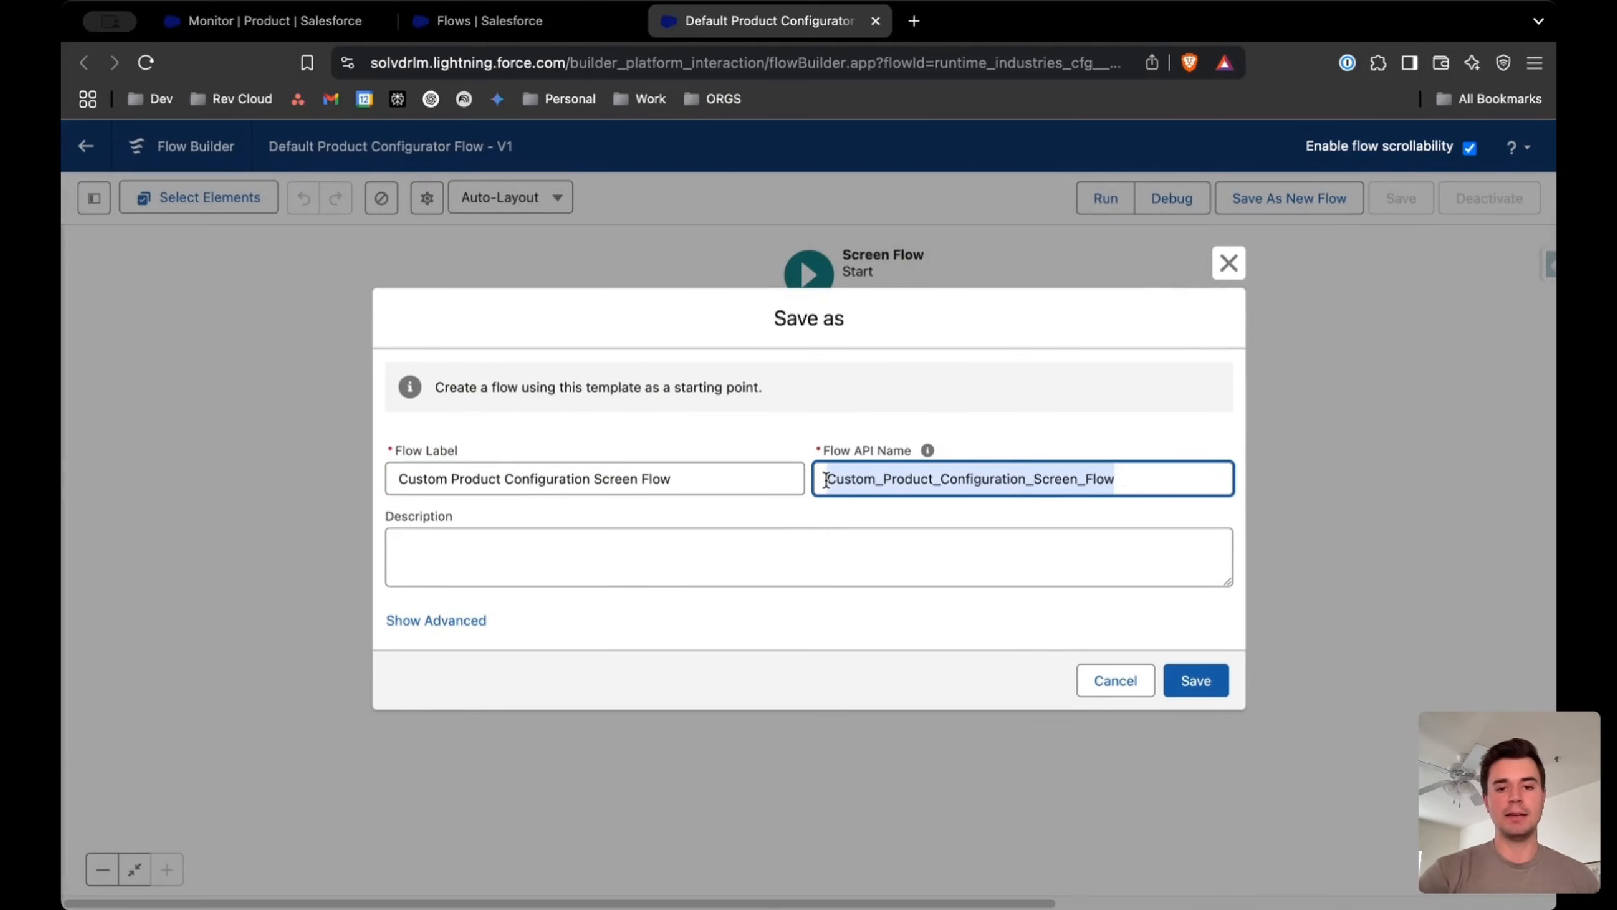
pyautogui.click(1197, 680)
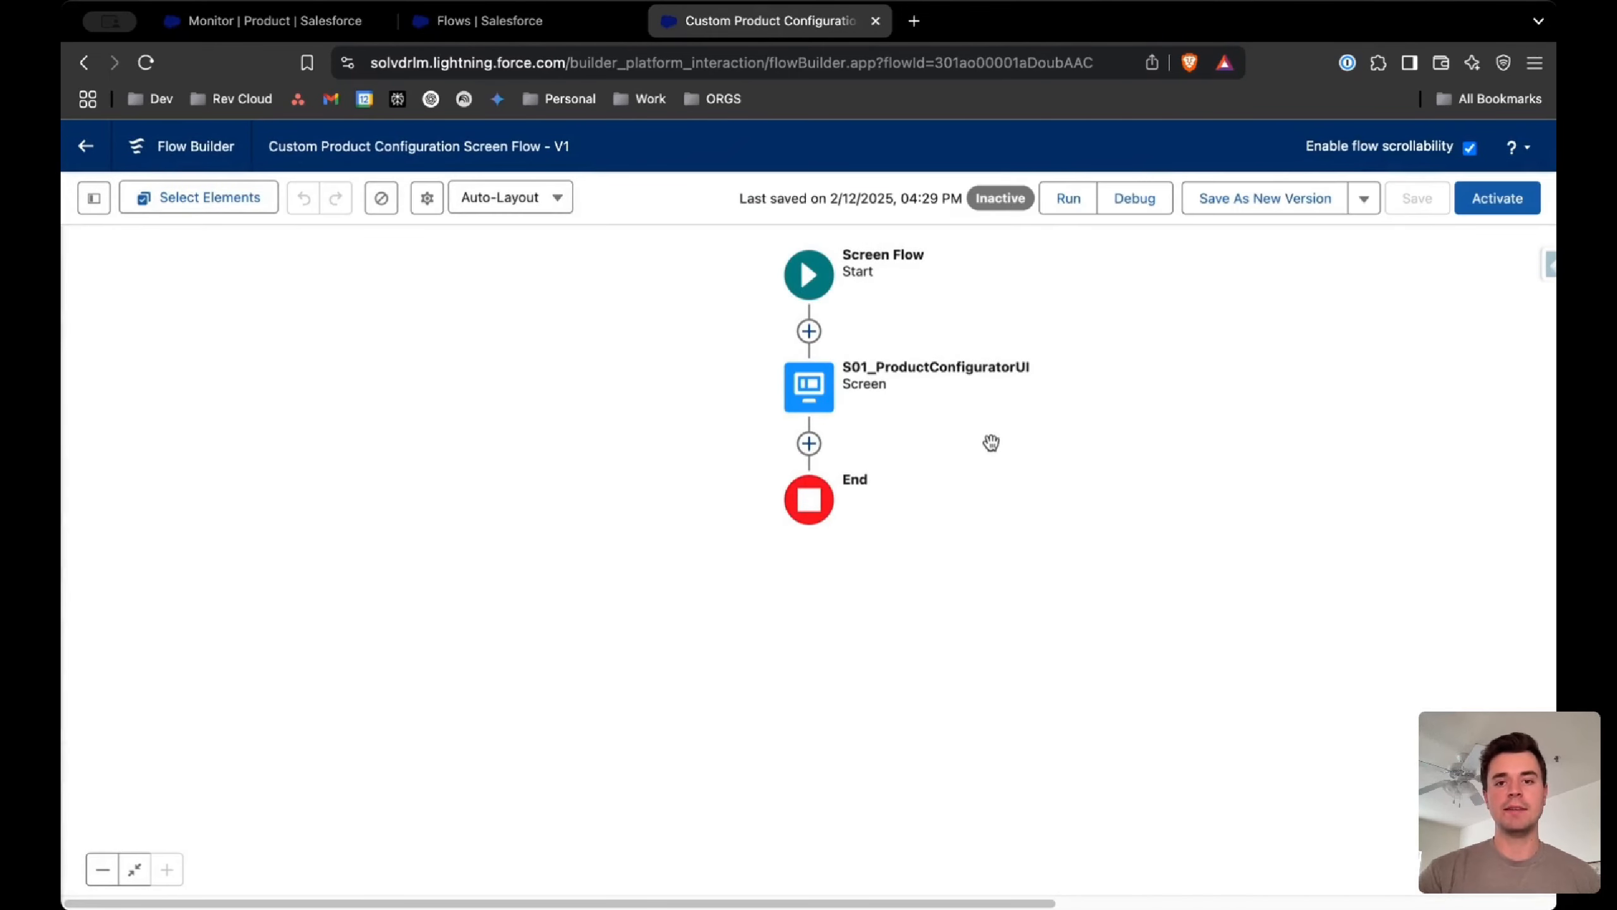
# Add a Display Text component to the S01_ProductConfiguratorUI screen, directly below Product Configurator Messages
pyautogui.doubleClick(809, 393)
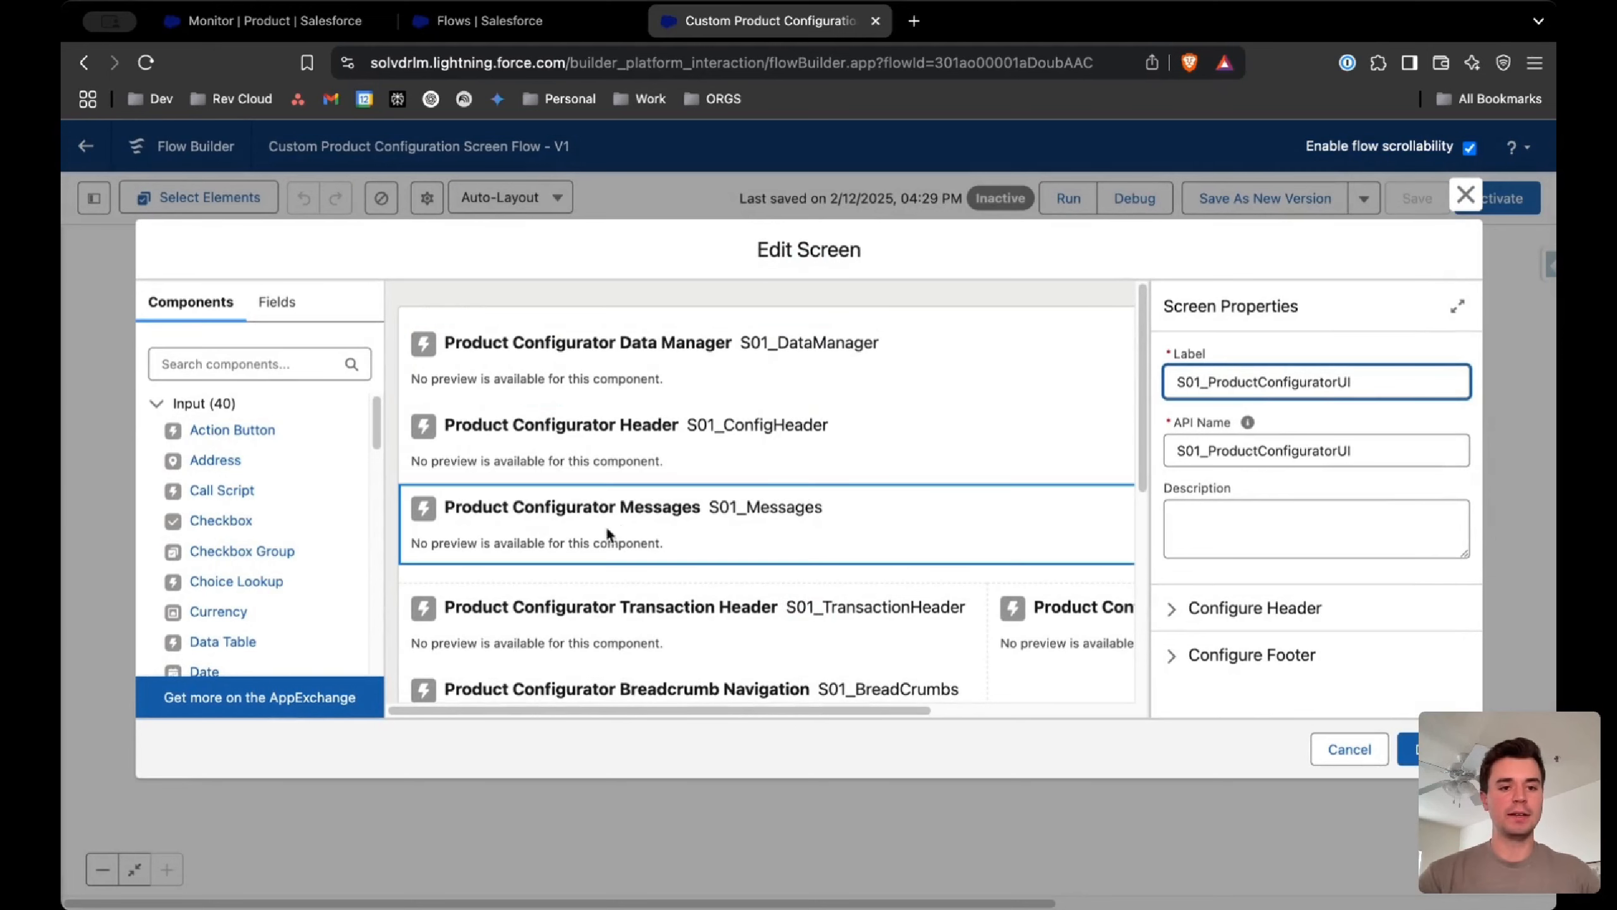
pyautogui.click(267, 367)
pyautogui.write('dis')
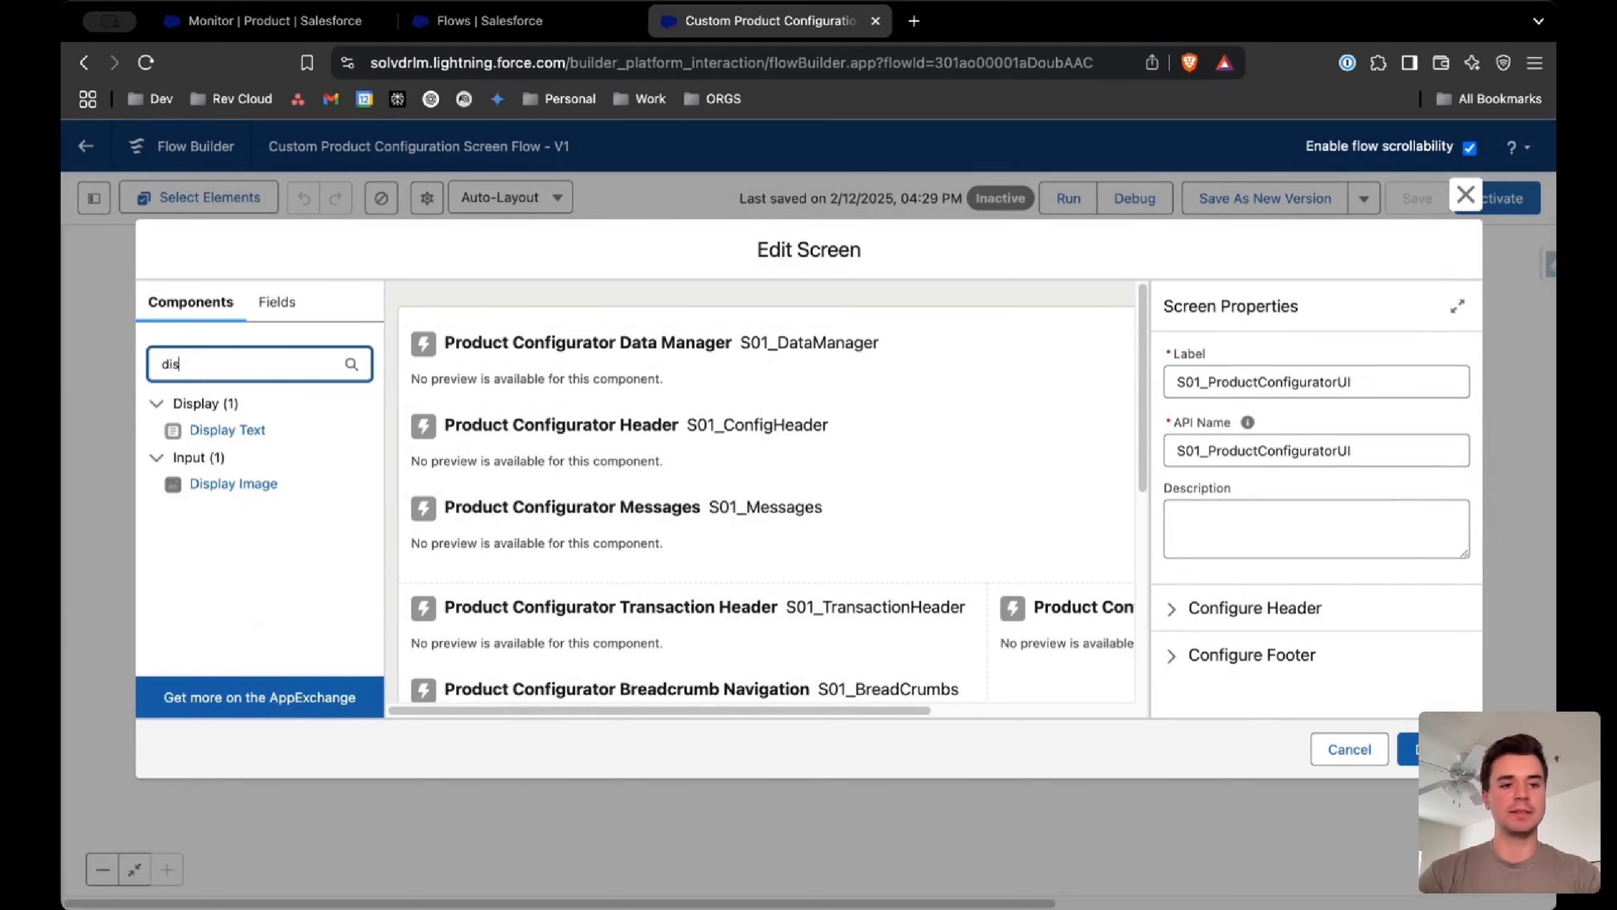
pyautogui.moveTo(253, 428); pyautogui.dragTo(567, 561)
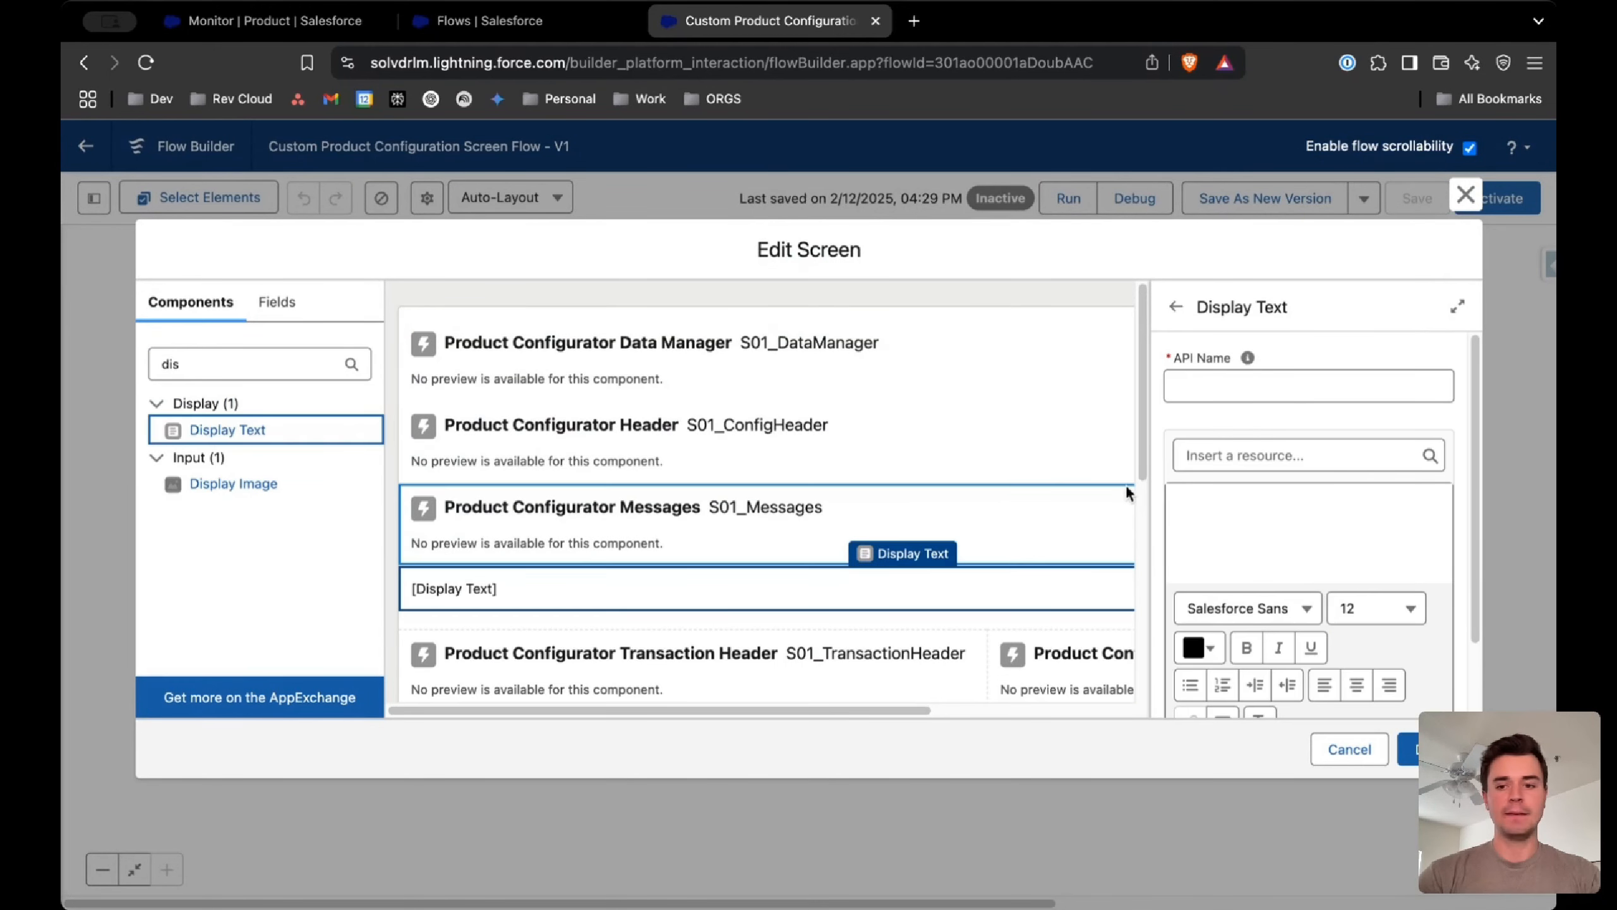
# Give the Display Text component the API name Test and the text "Great Job!", and finish editing the screen
pyautogui.click(1299, 390)
pyautogui.write('Test')
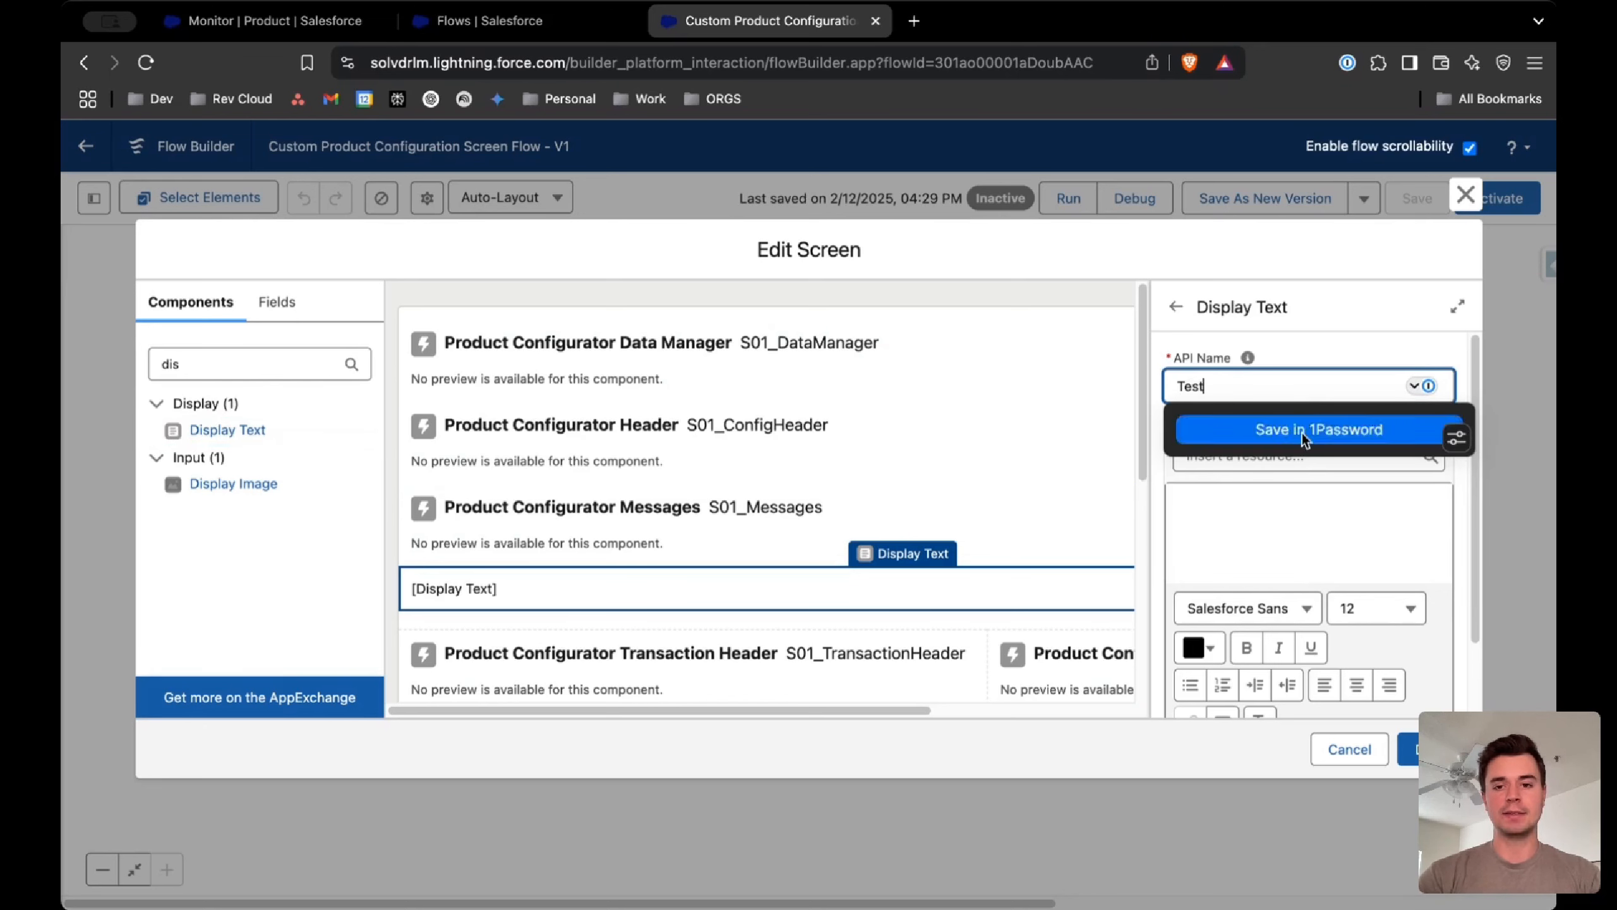
pyautogui.click(1311, 496)
pyautogui.write('Great')
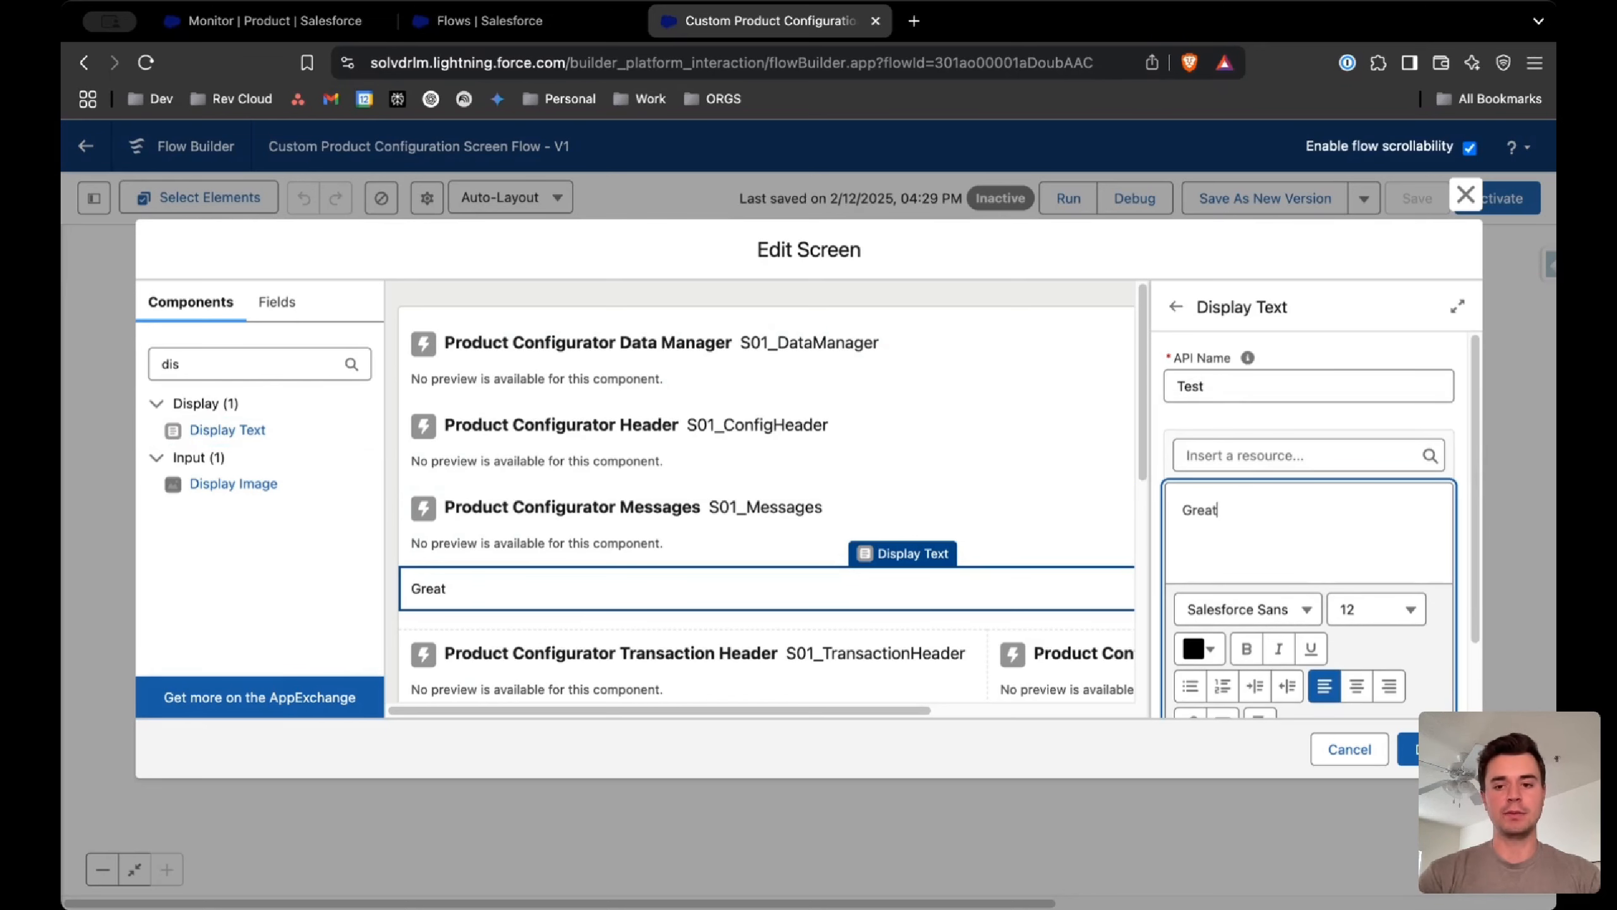
pyautogui.write(' Job!')
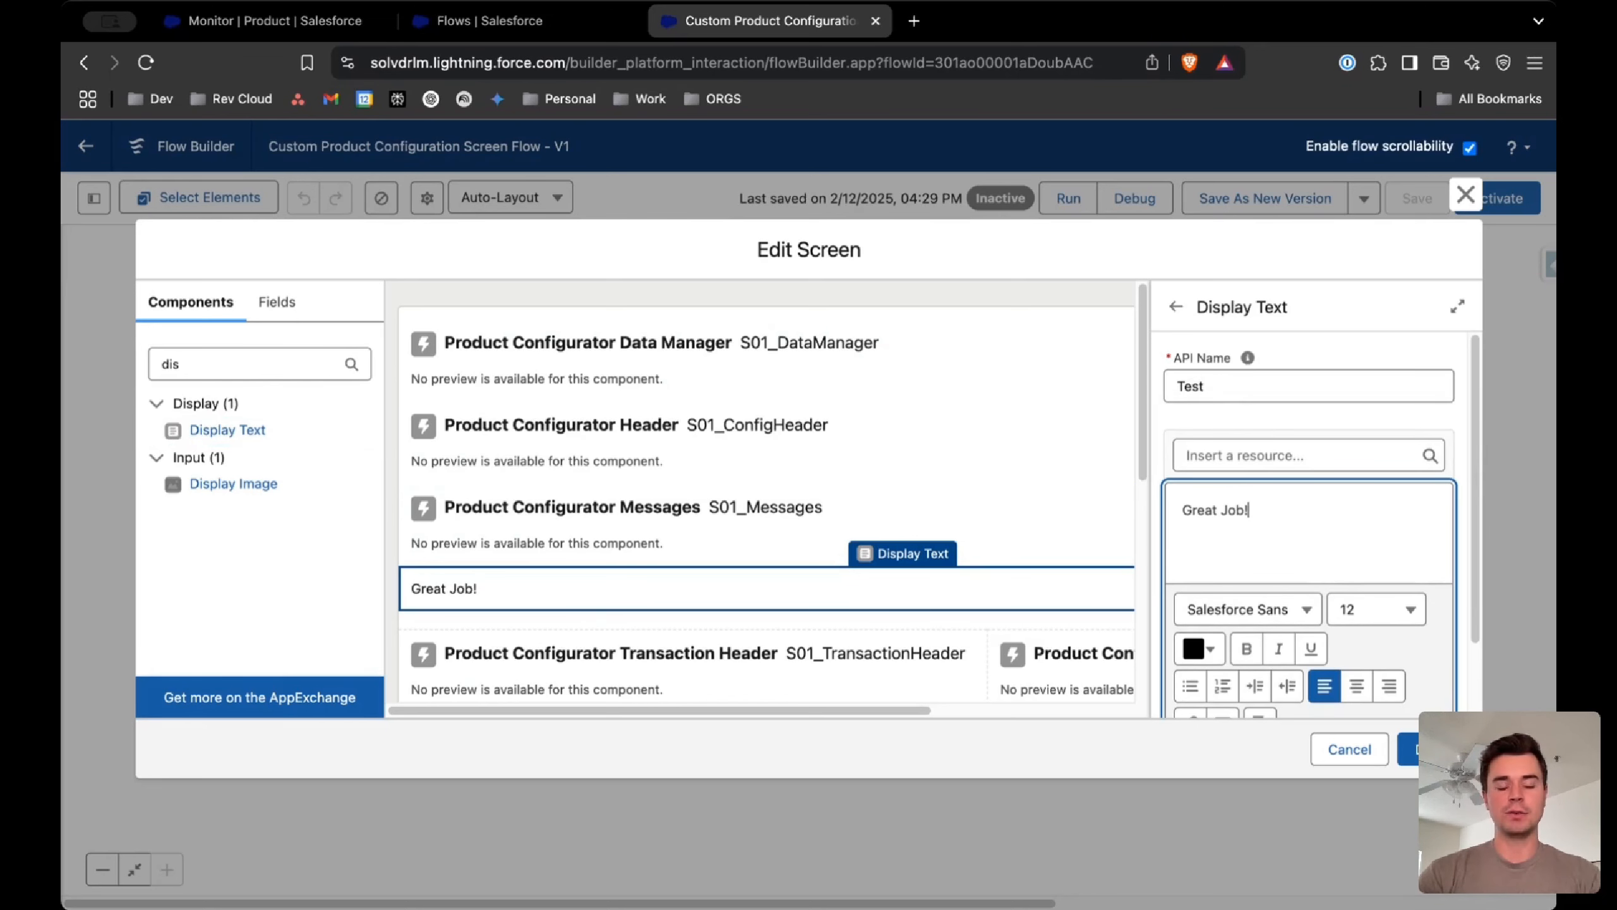
pyautogui.click(1408, 747)
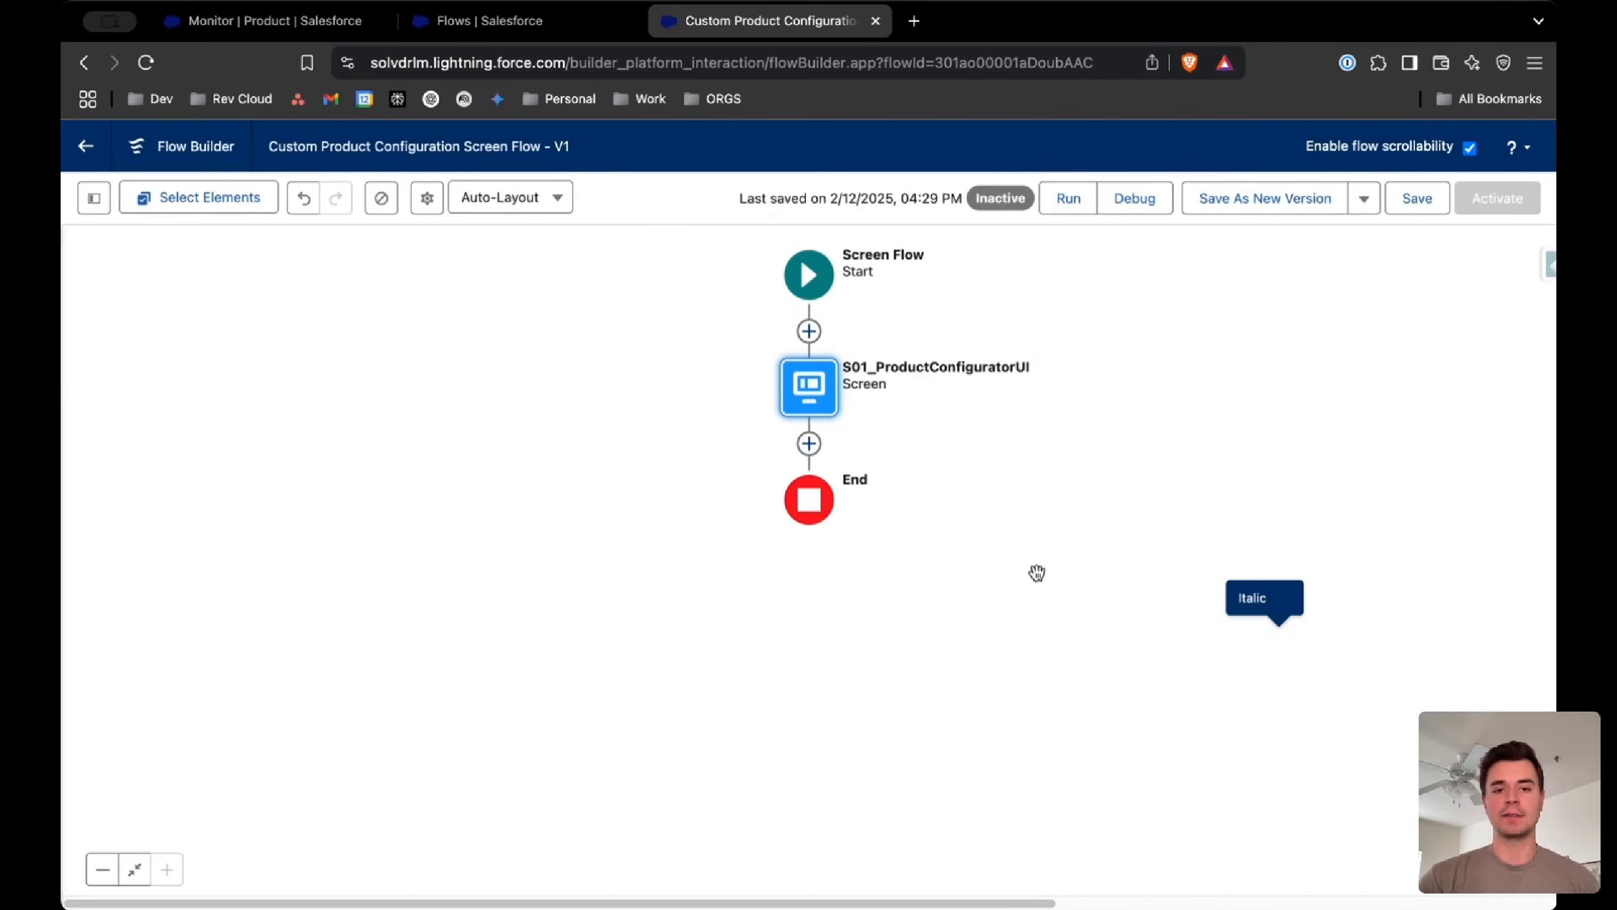
pyautogui.click(1006, 520)
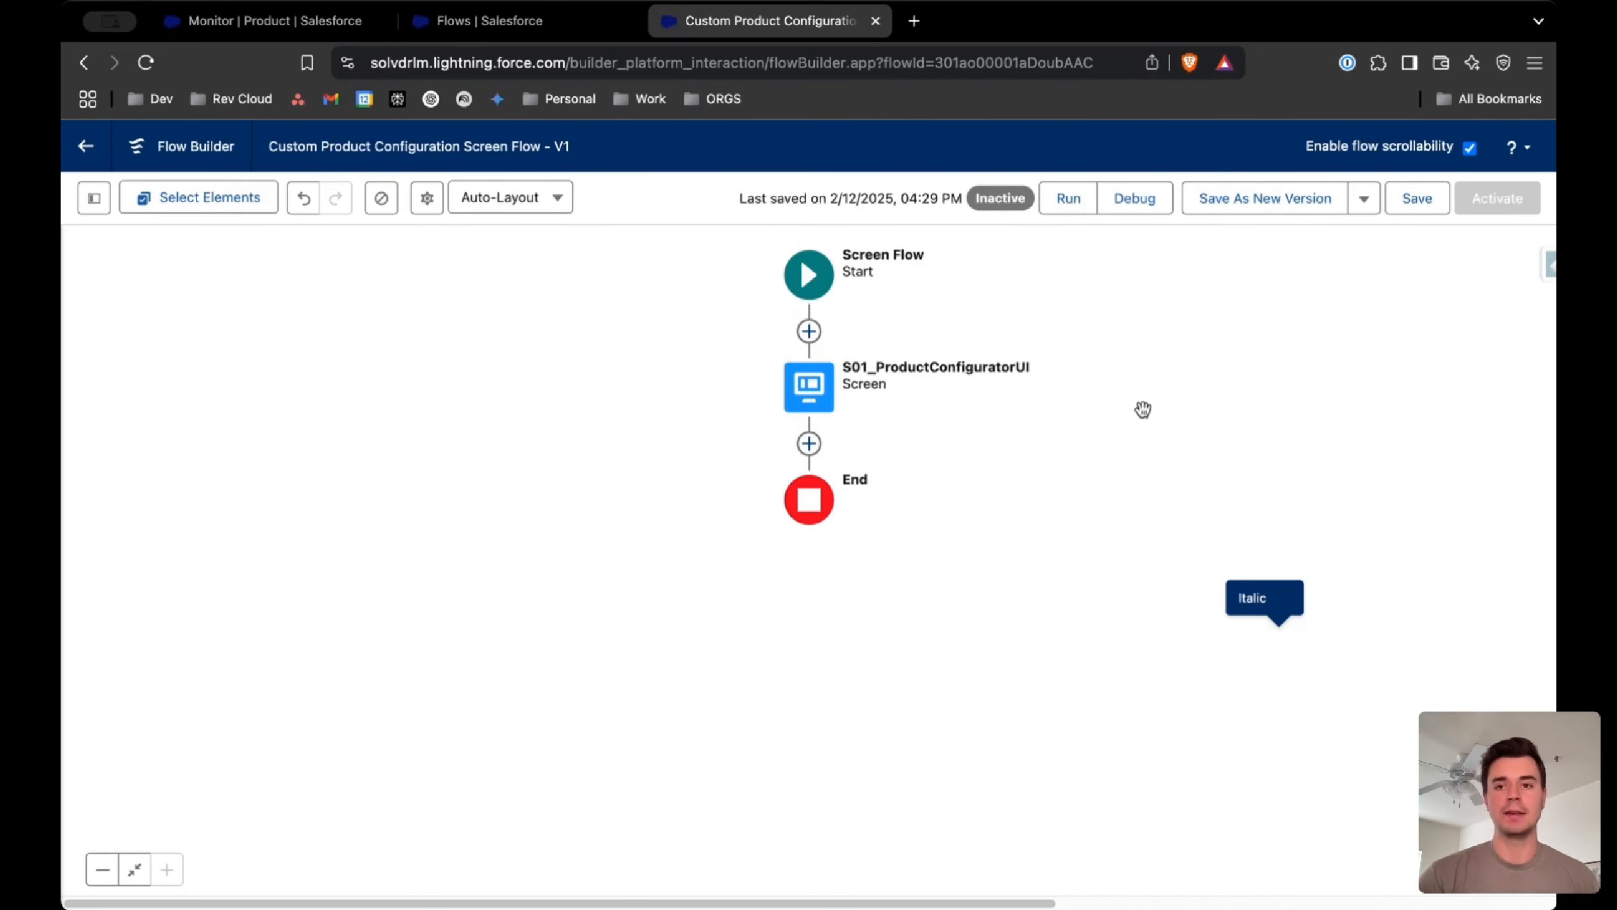
# Save and activate the custom flow, and select its API name in the version properties for copying
pyautogui.click(1418, 202)
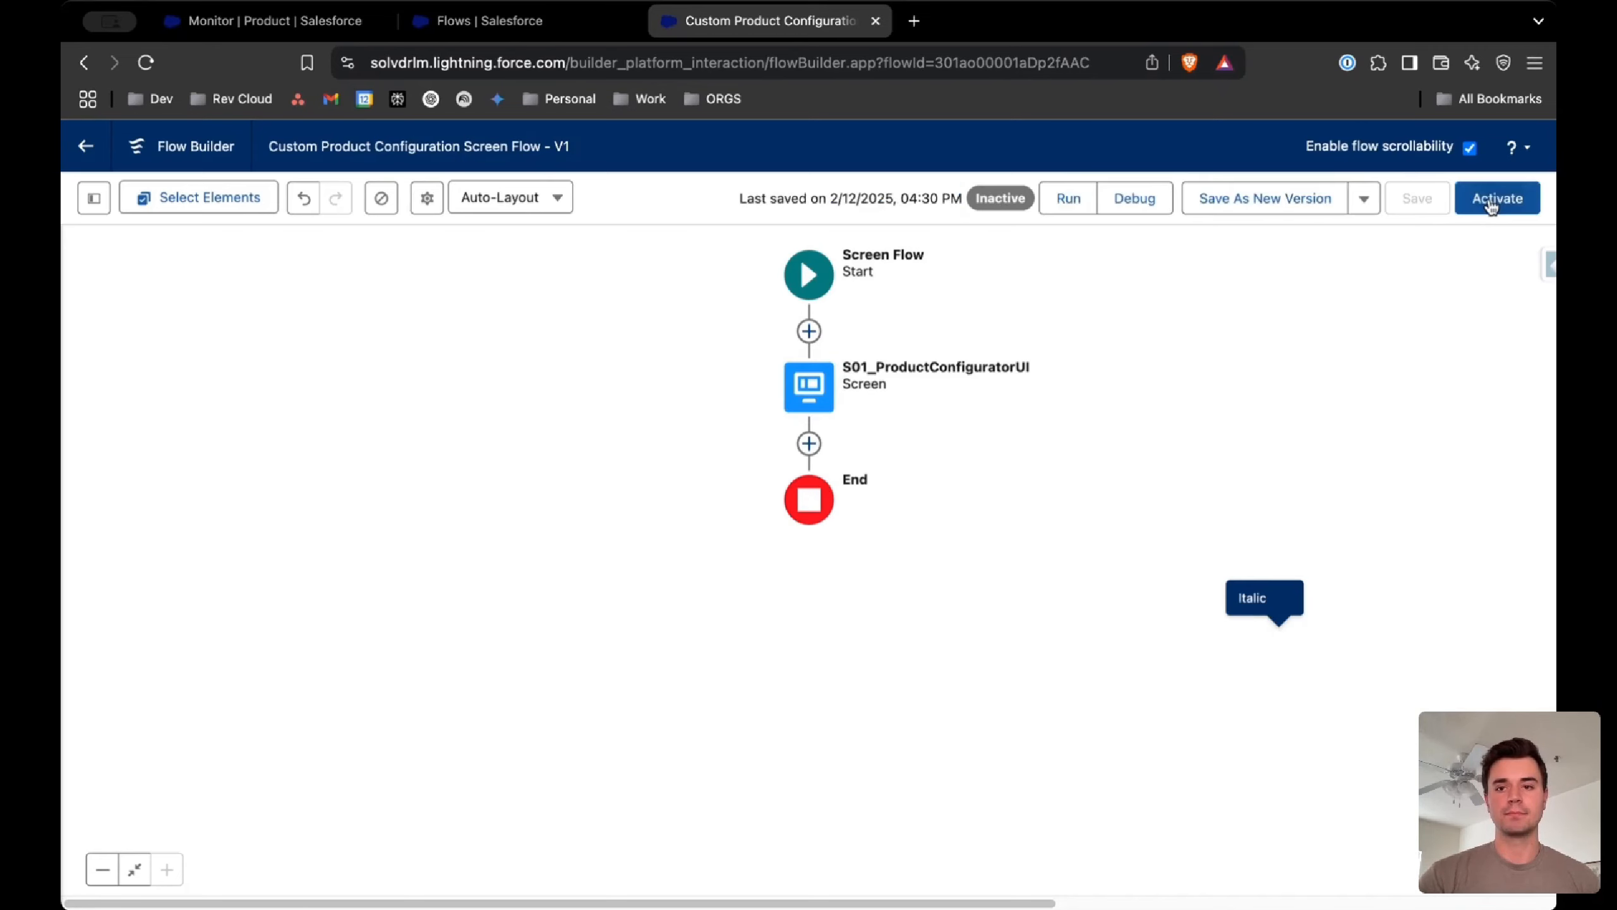
pyautogui.click(1488, 198)
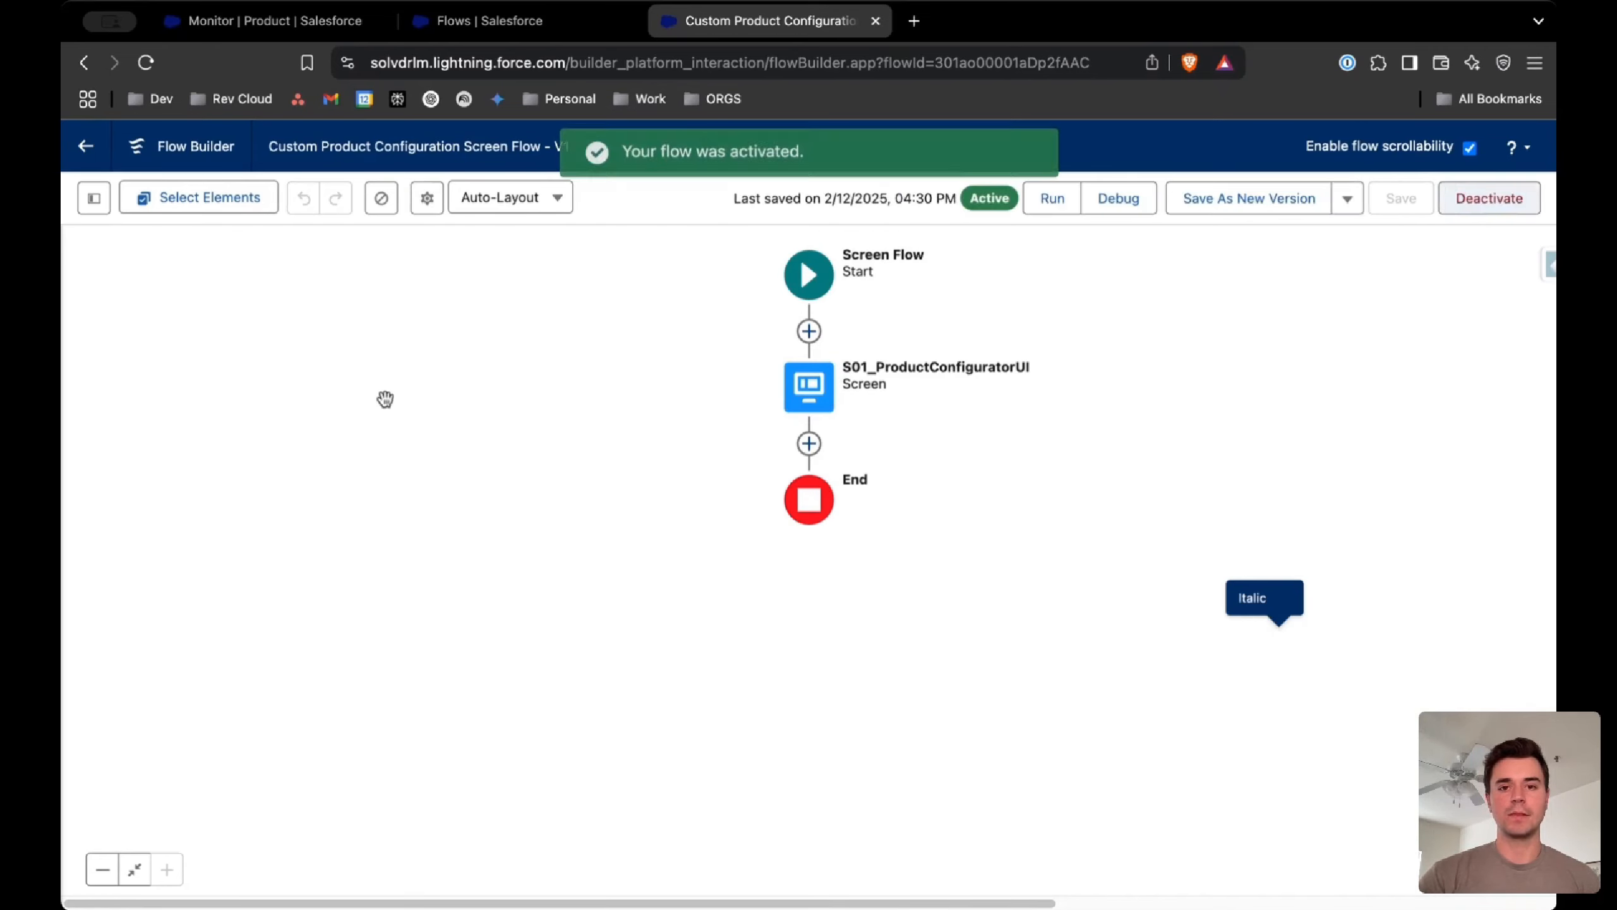
pyautogui.click(426, 198)
pyautogui.doubleClick(849, 443)
pyautogui.press('super+c')
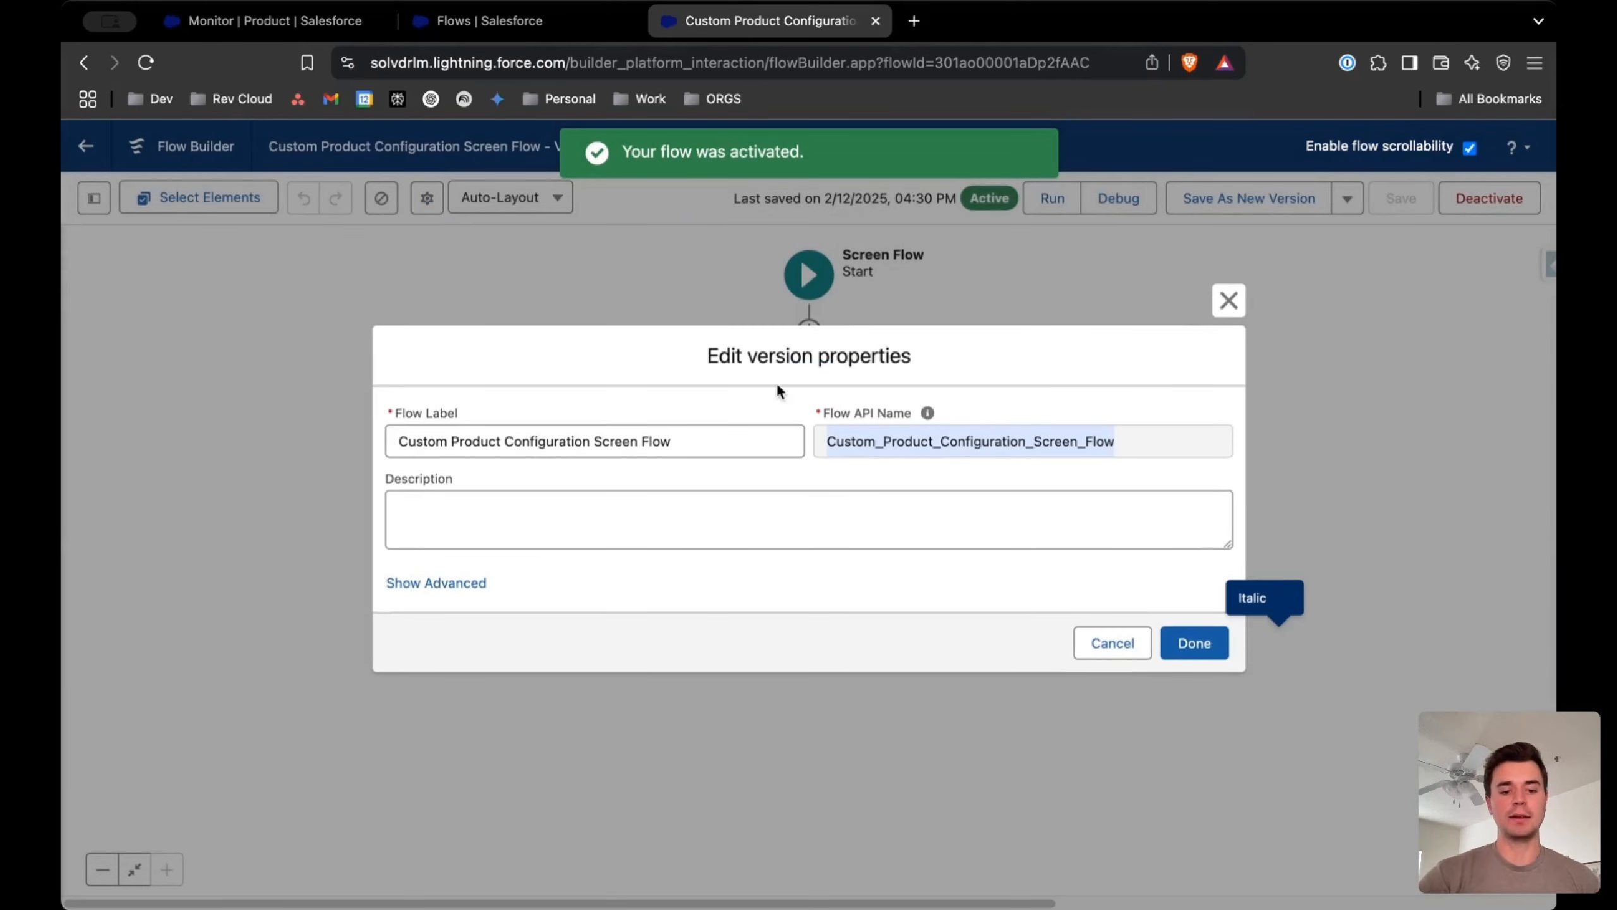
# Return to Product Catalog Management and open the Product Configuration Flows list by searching the app launcher for "product"
pyautogui.click(247, 25)
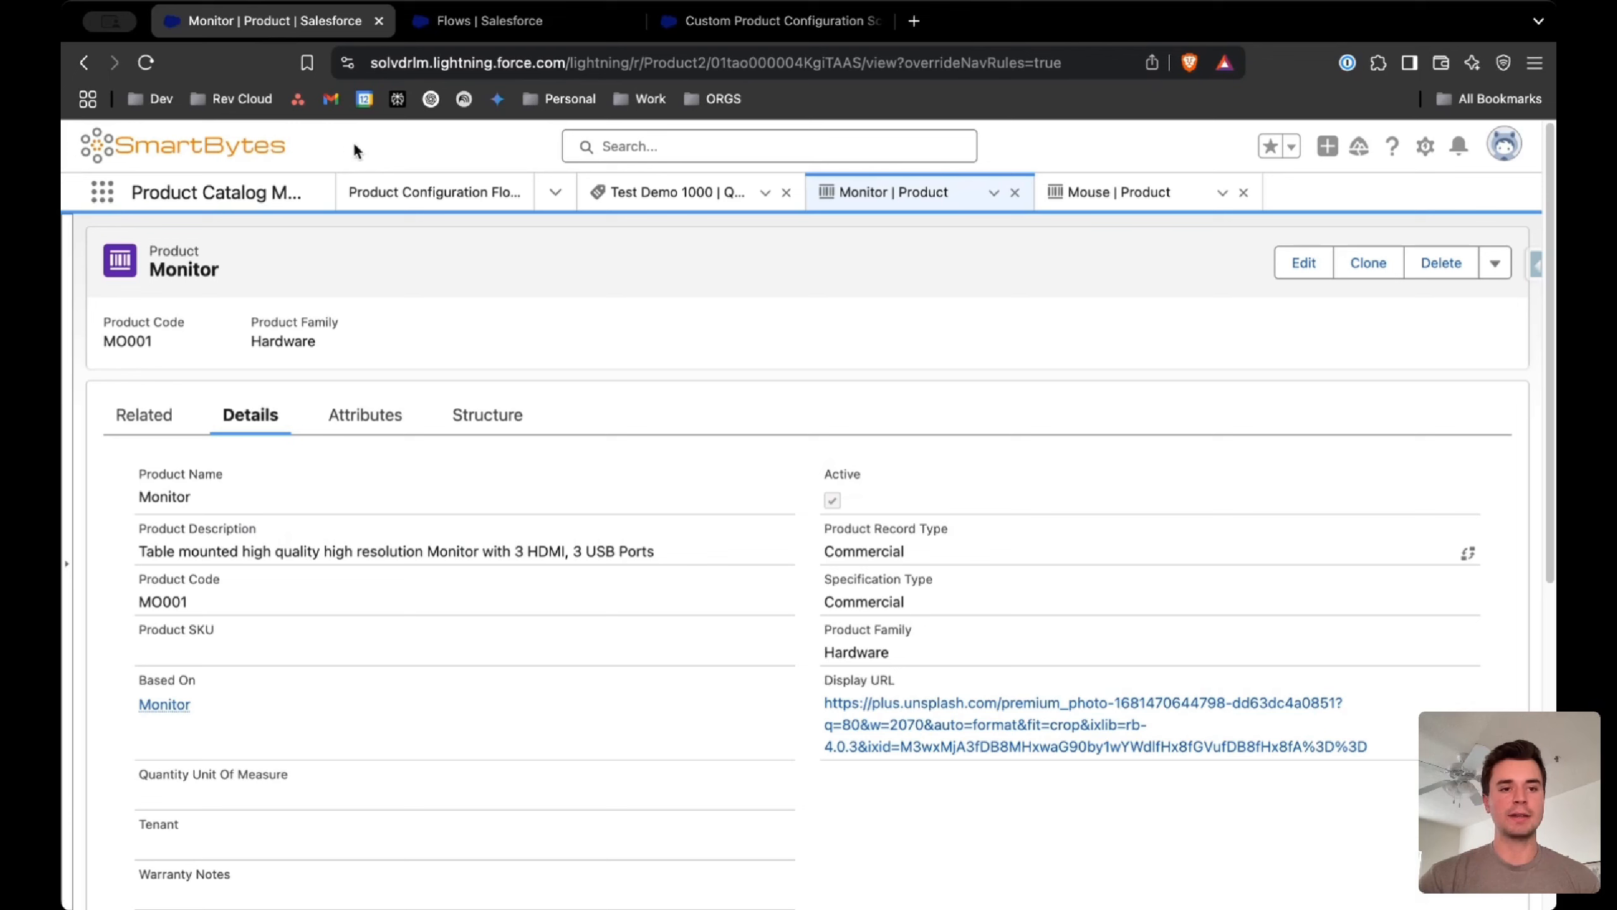
pyautogui.click(113, 199)
pyautogui.write('pr')
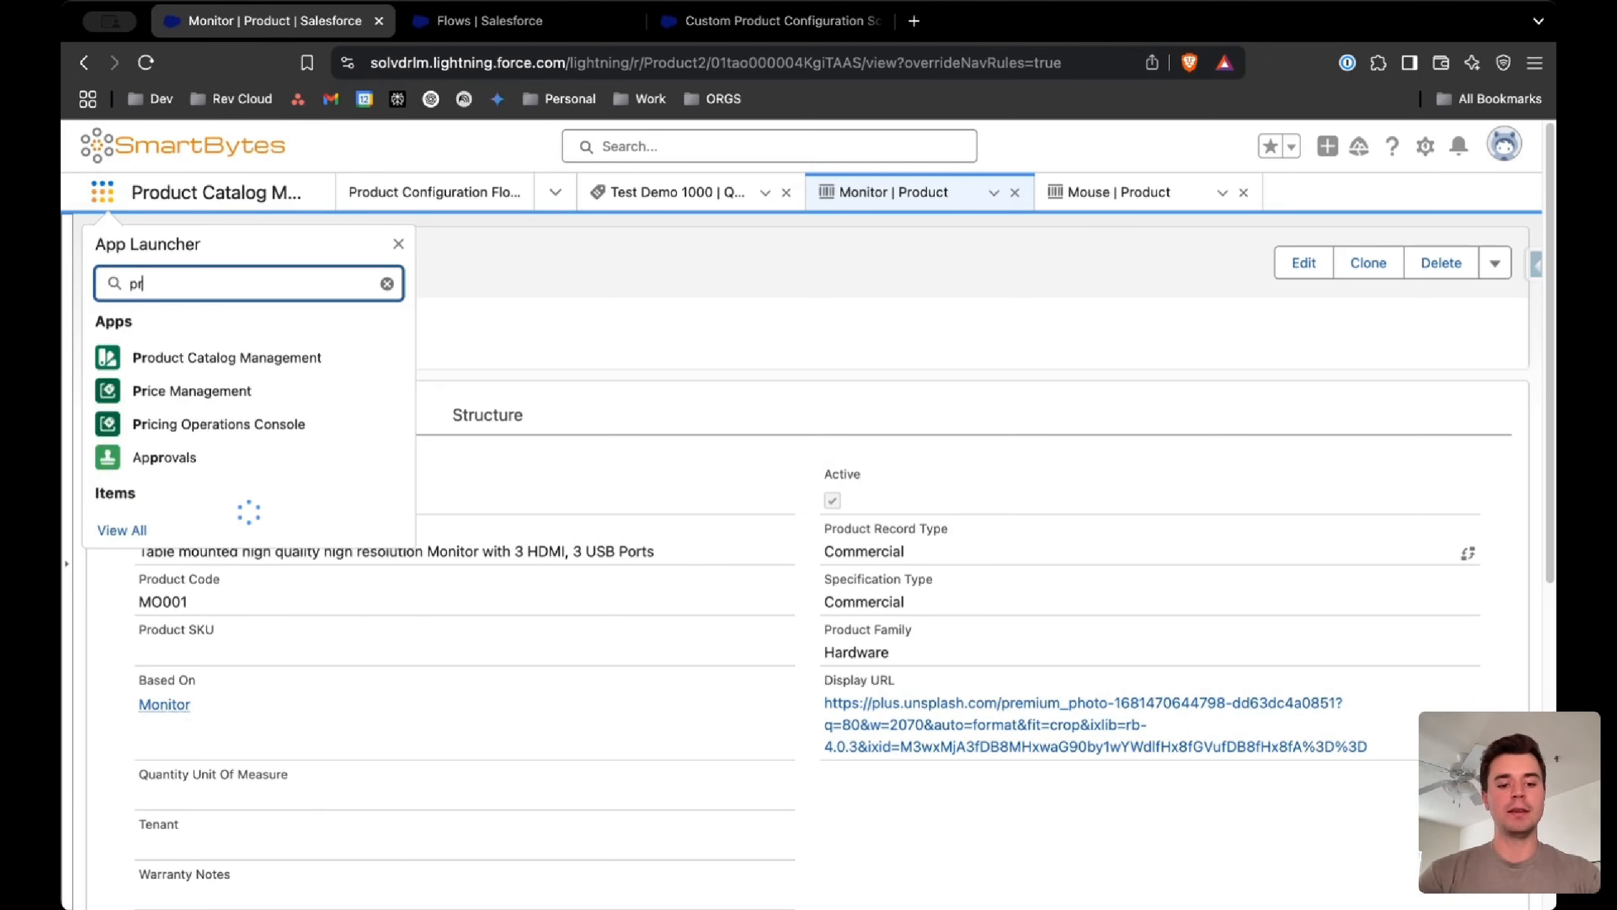
pyautogui.write('oduct')
pyautogui.click(203, 546)
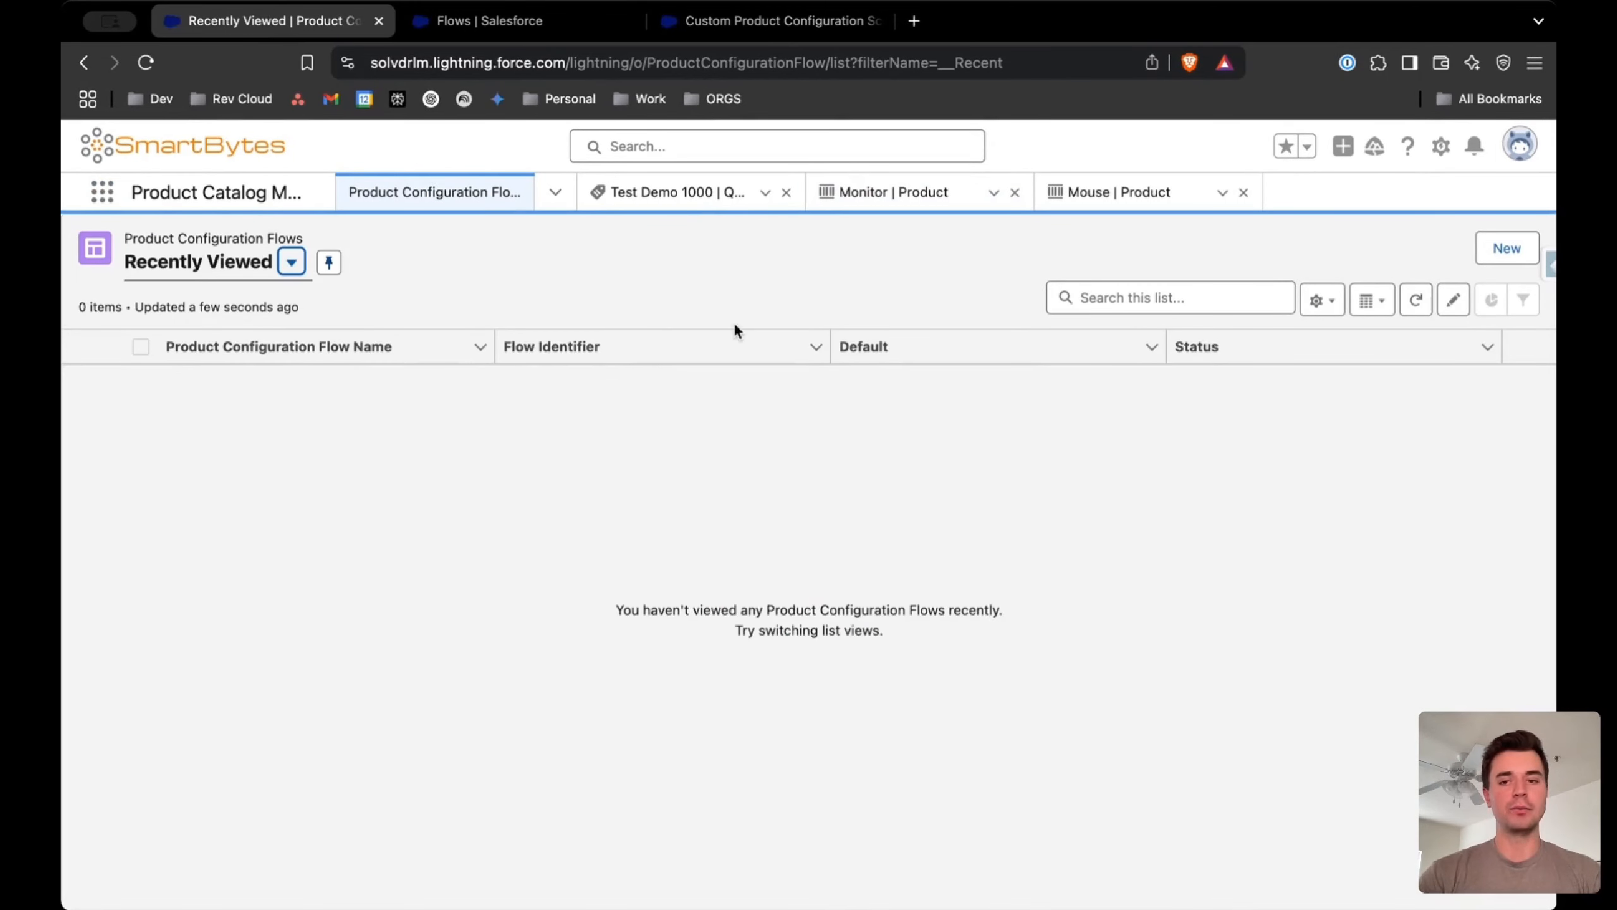
# Create a product configuration flow record with the identifier Custom_Product_Configuration_Screen_Flow, marked as default and with the status Active
pyautogui.click(1503, 247)
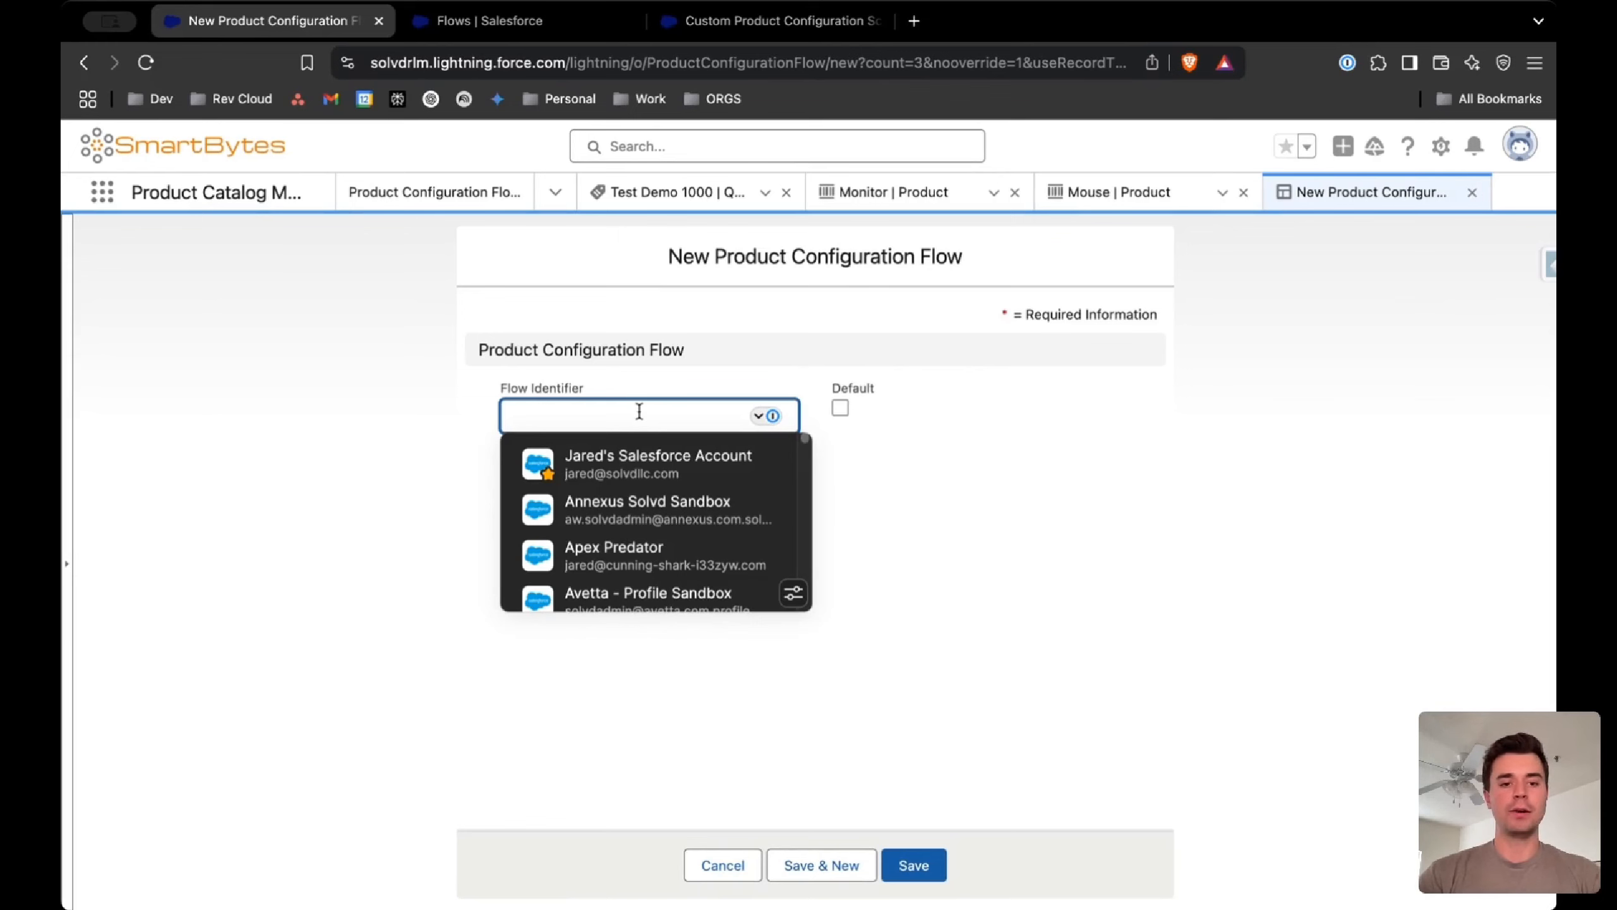
pyautogui.press('super+v')
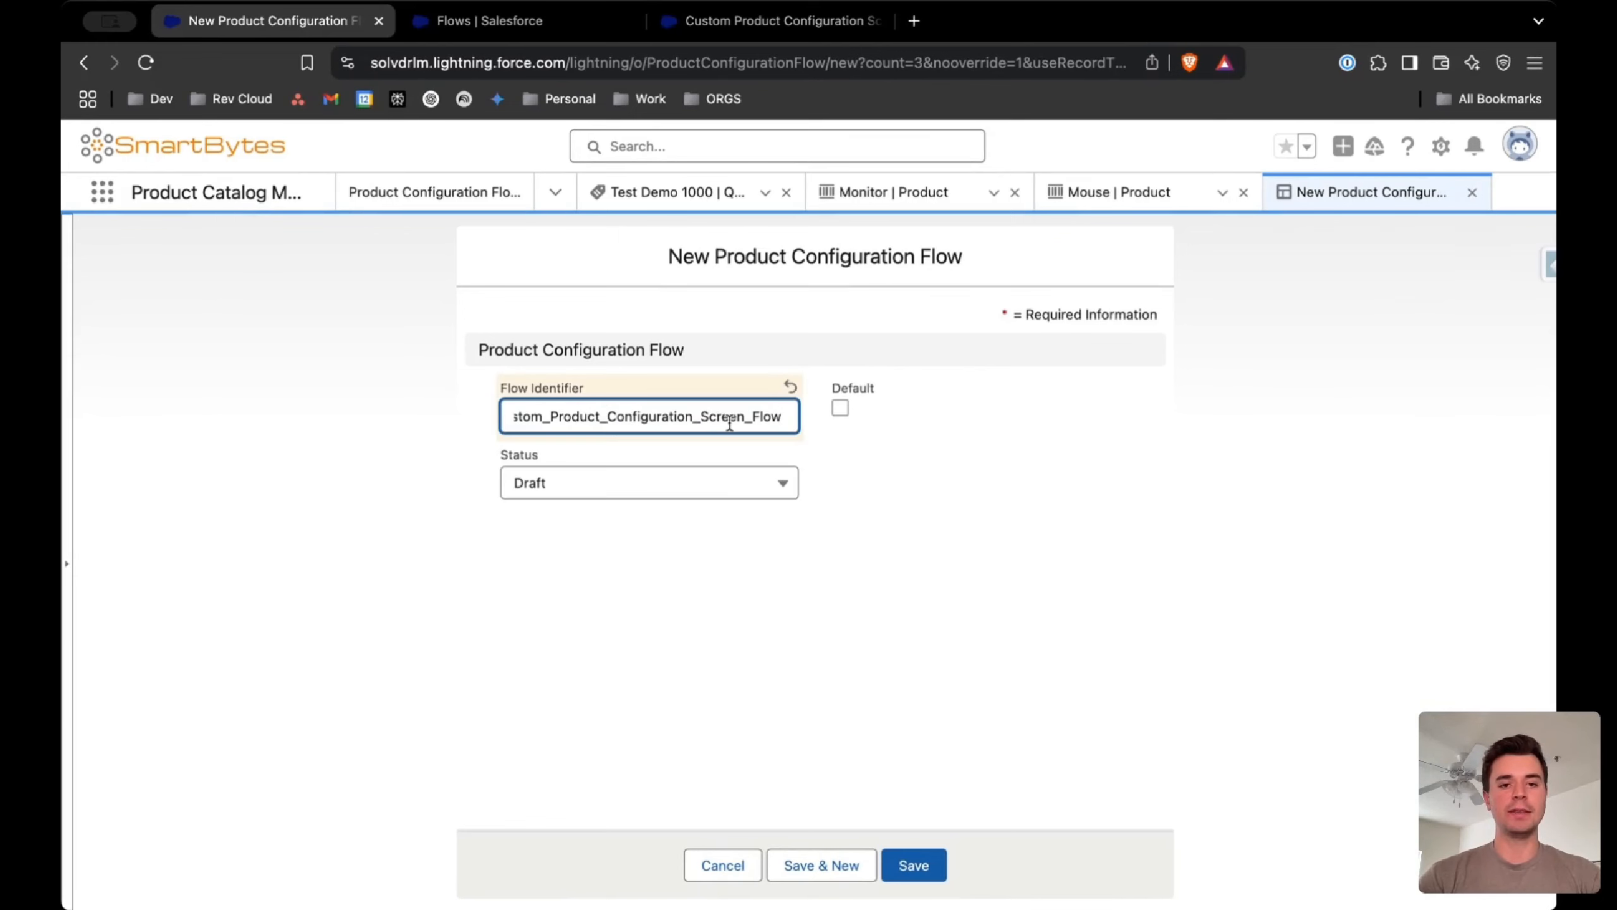
pyautogui.click(811, 456)
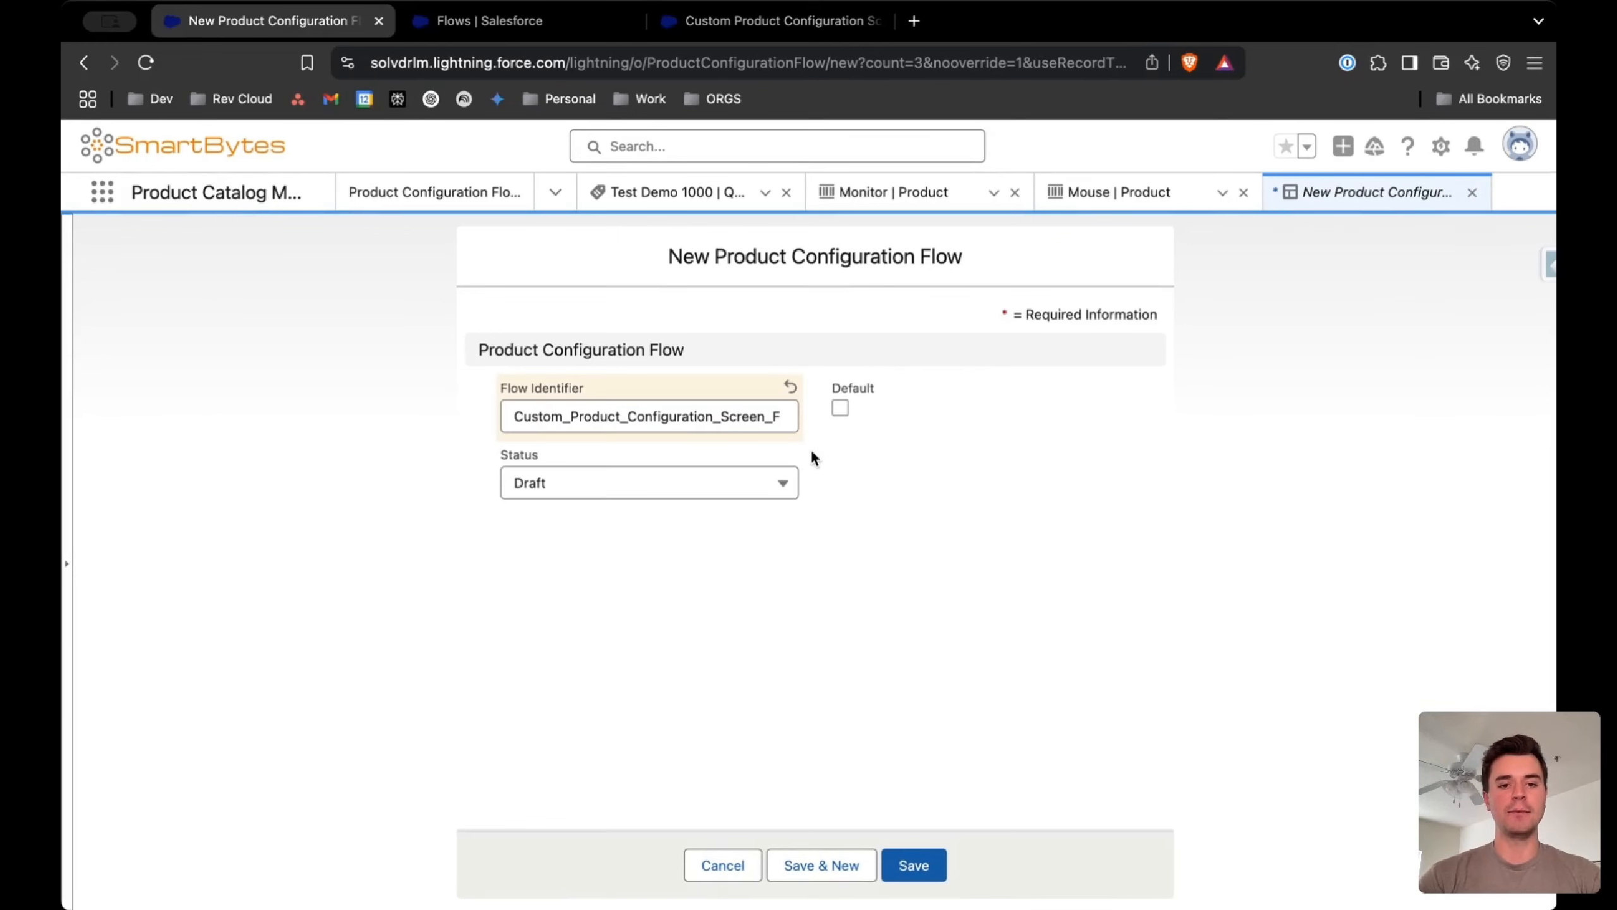
pyautogui.click(839, 408)
pyautogui.click(756, 486)
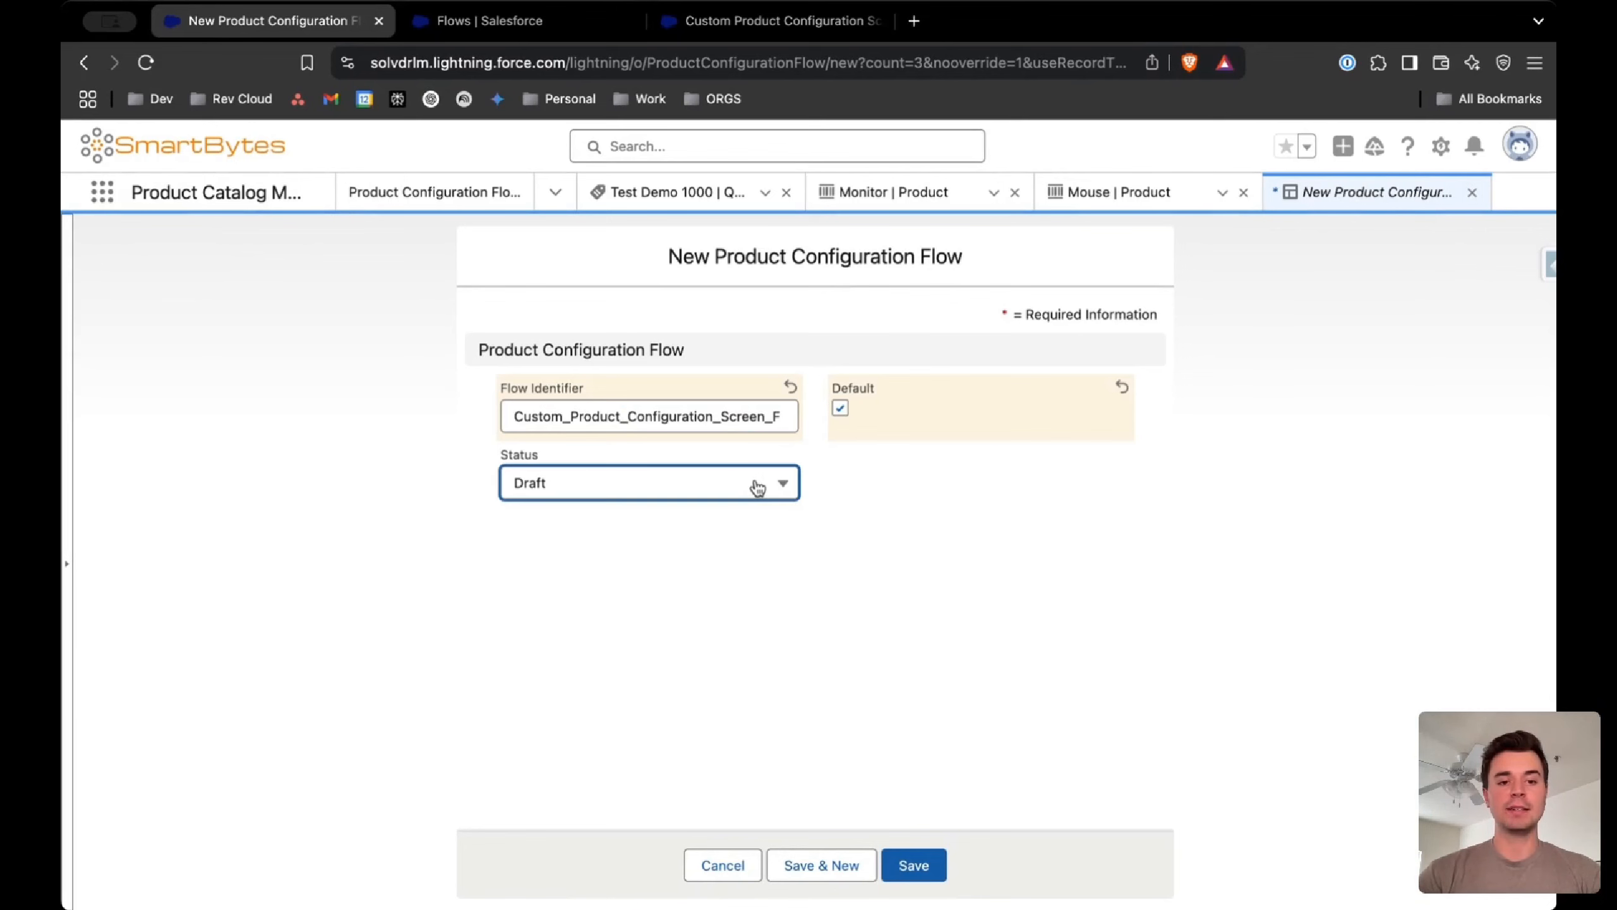
pyautogui.click(711, 600)
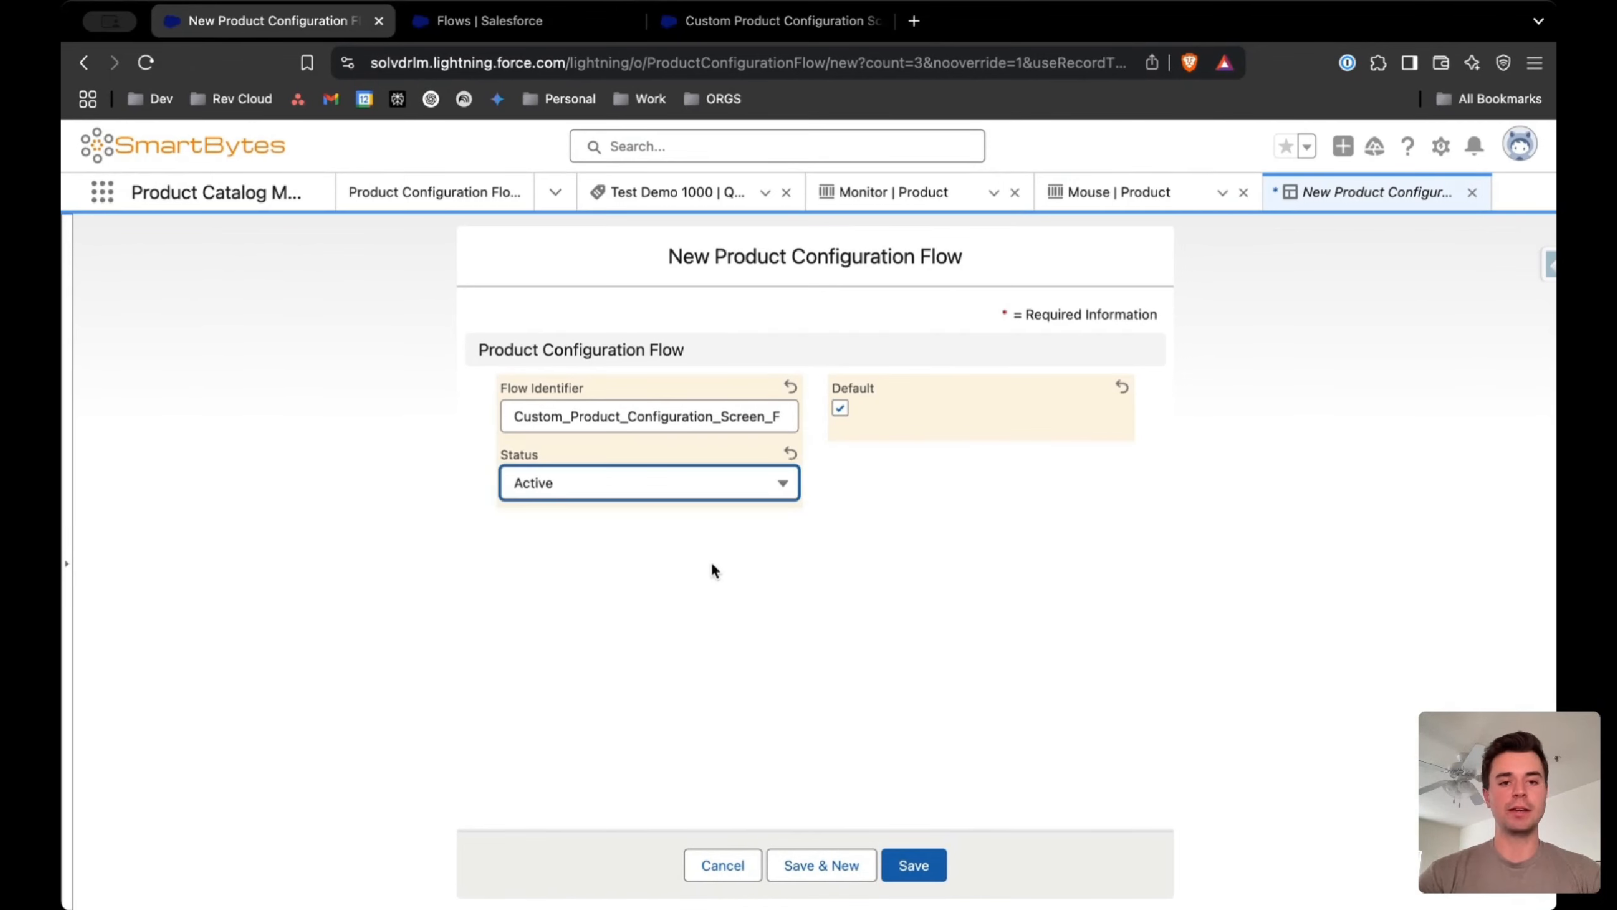
pyautogui.click(764, 577)
pyautogui.click(904, 867)
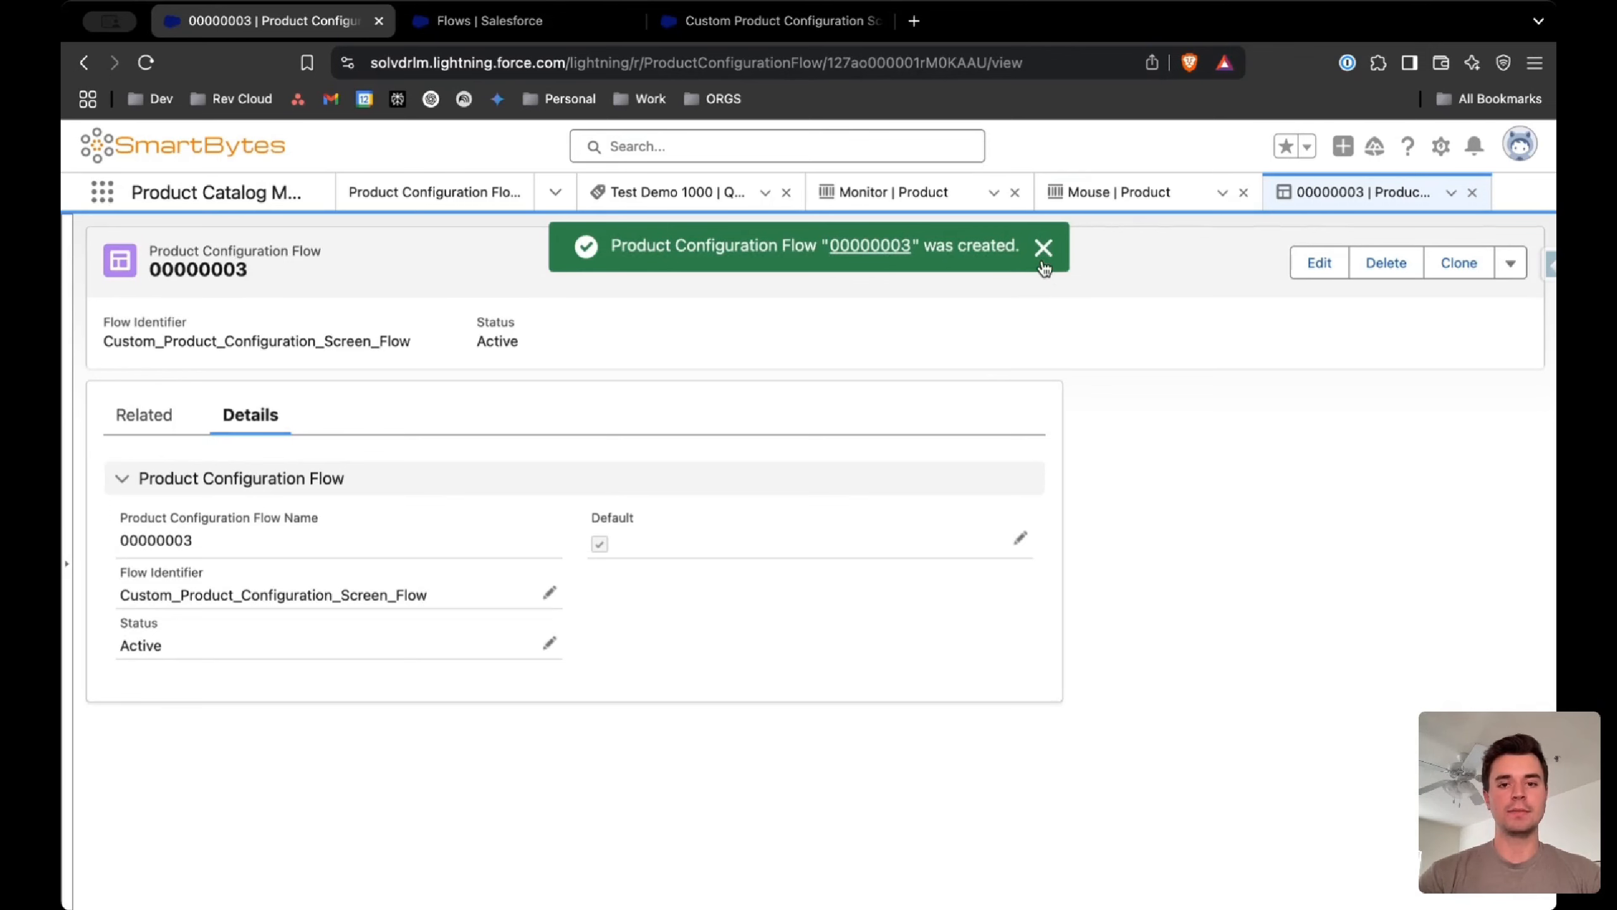
pyautogui.click(1043, 248)
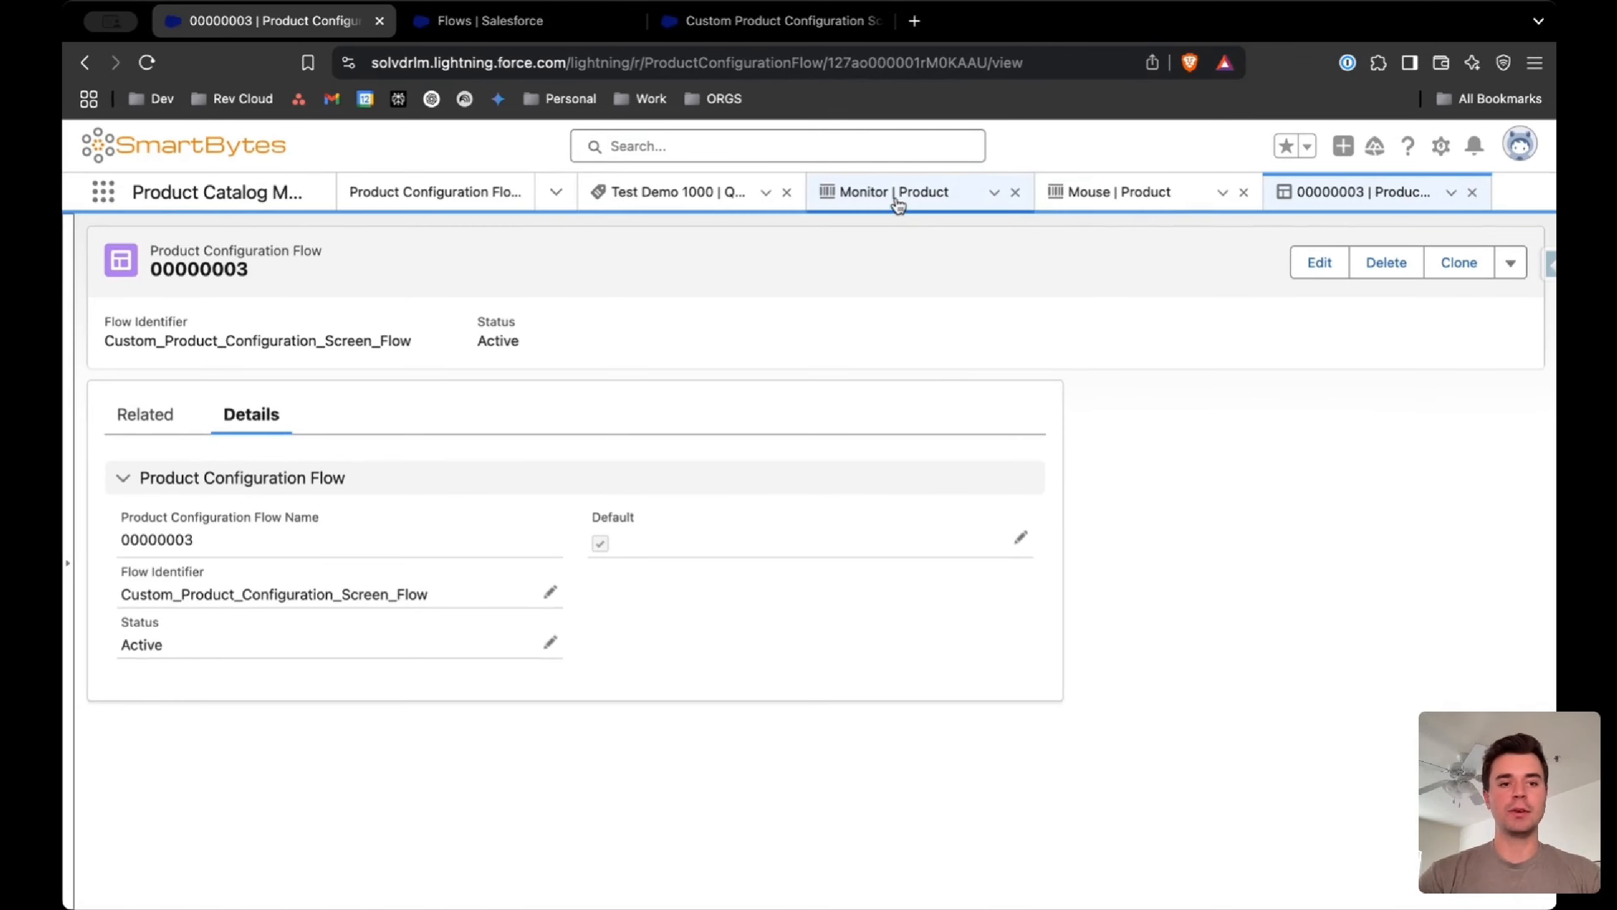
# Reload the Monitor product record and preview its configurator, checking for the added display text, and close the preview
pyautogui.click(897, 202)
pyautogui.click(147, 62)
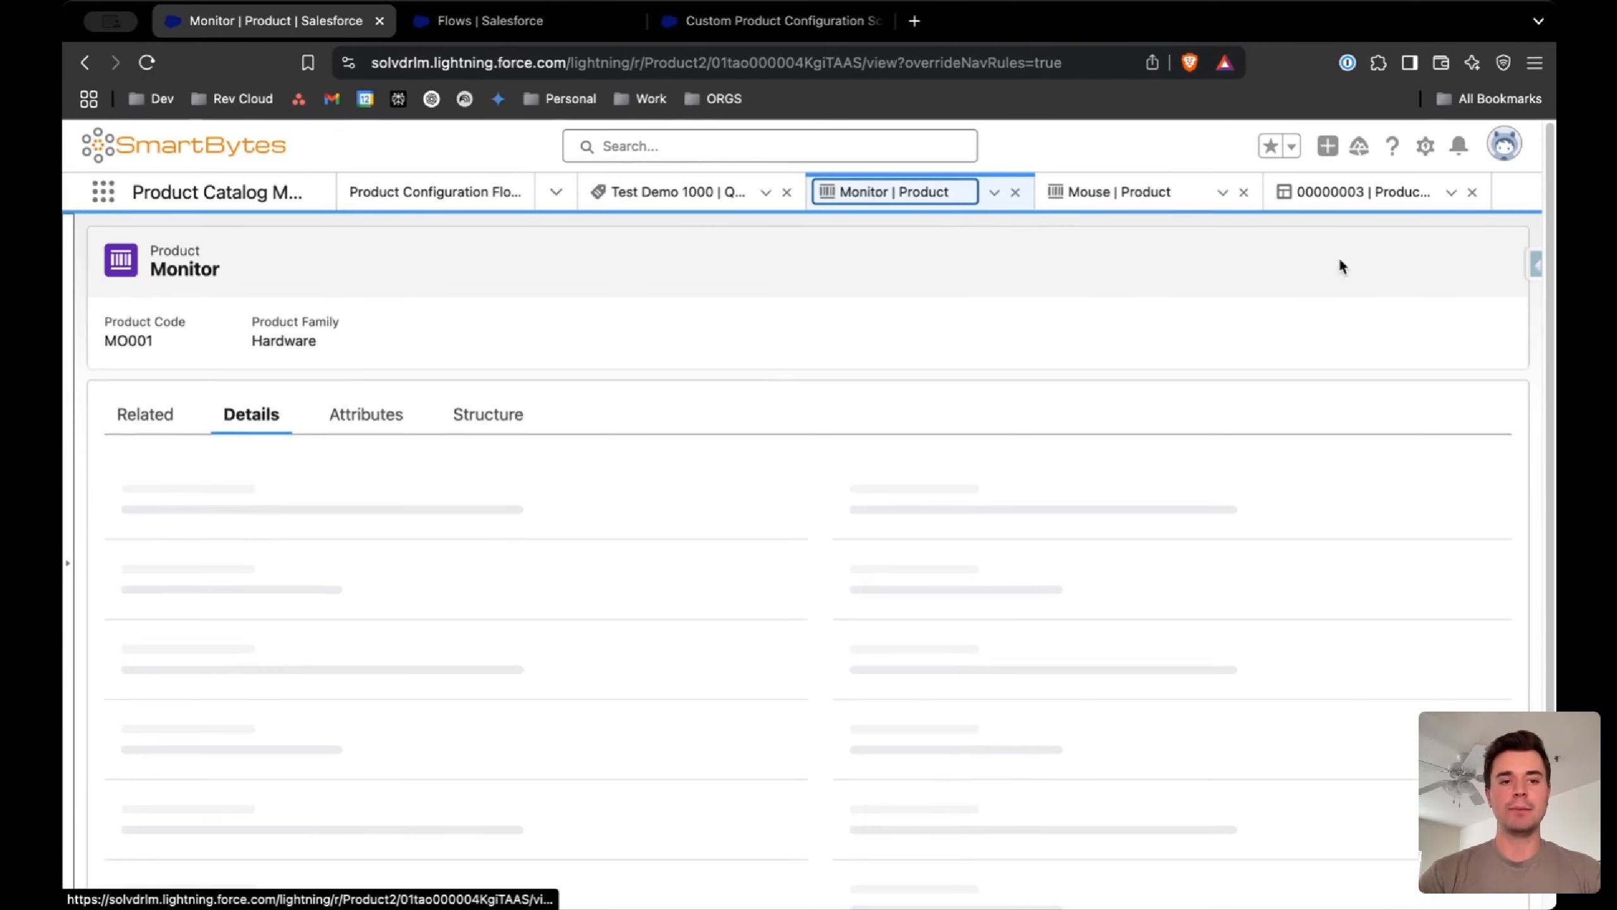
pyautogui.click(1494, 262)
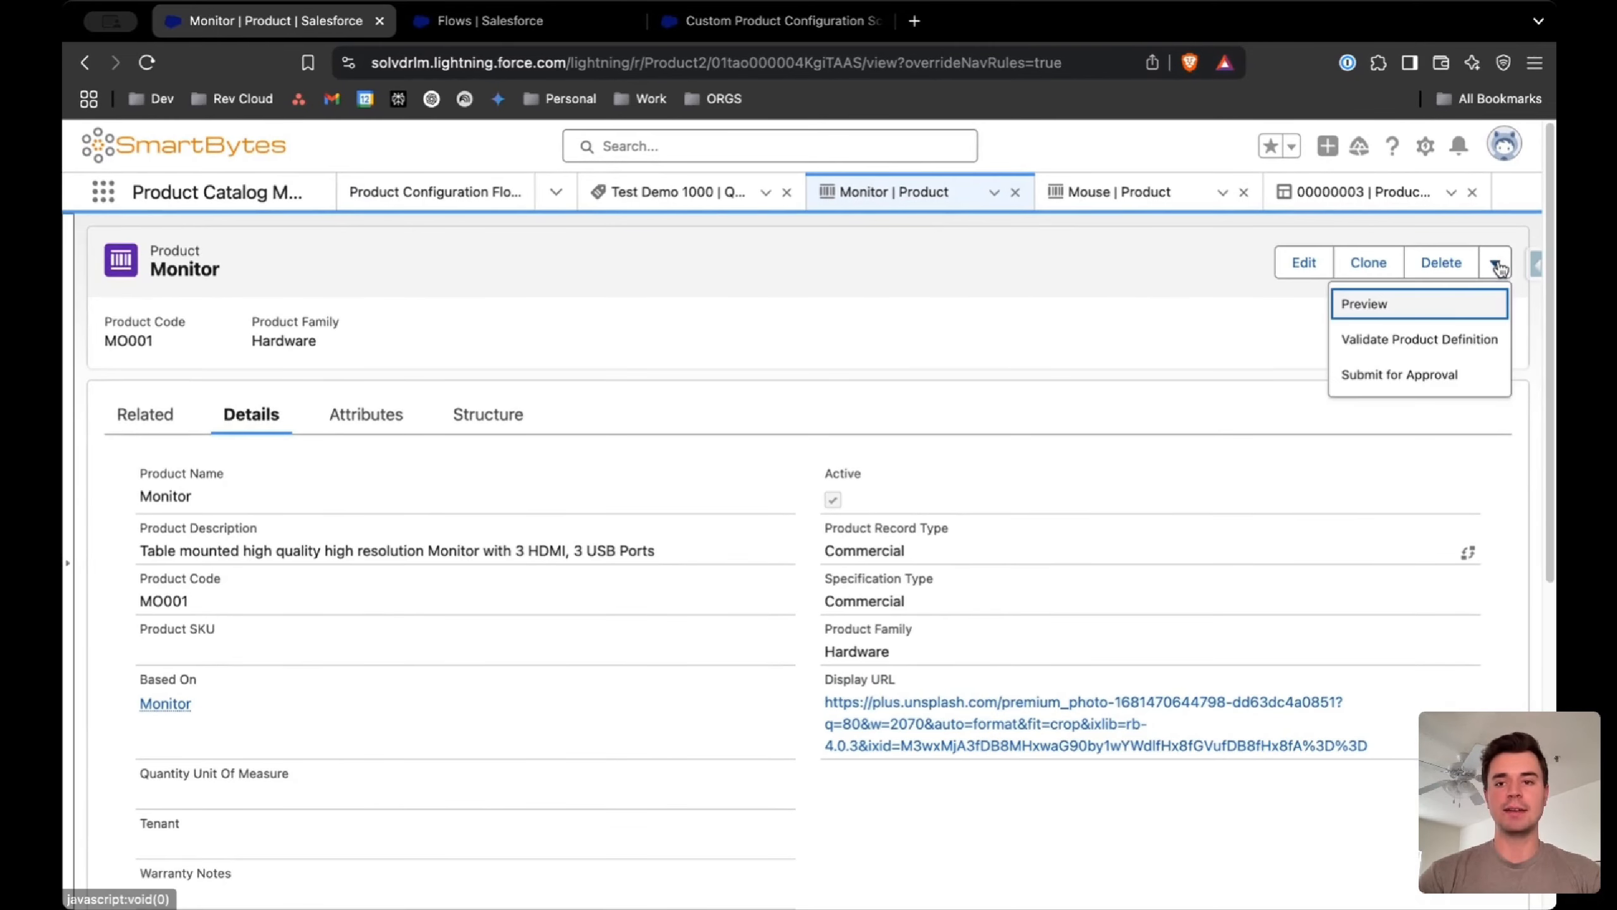
pyautogui.click(1434, 314)
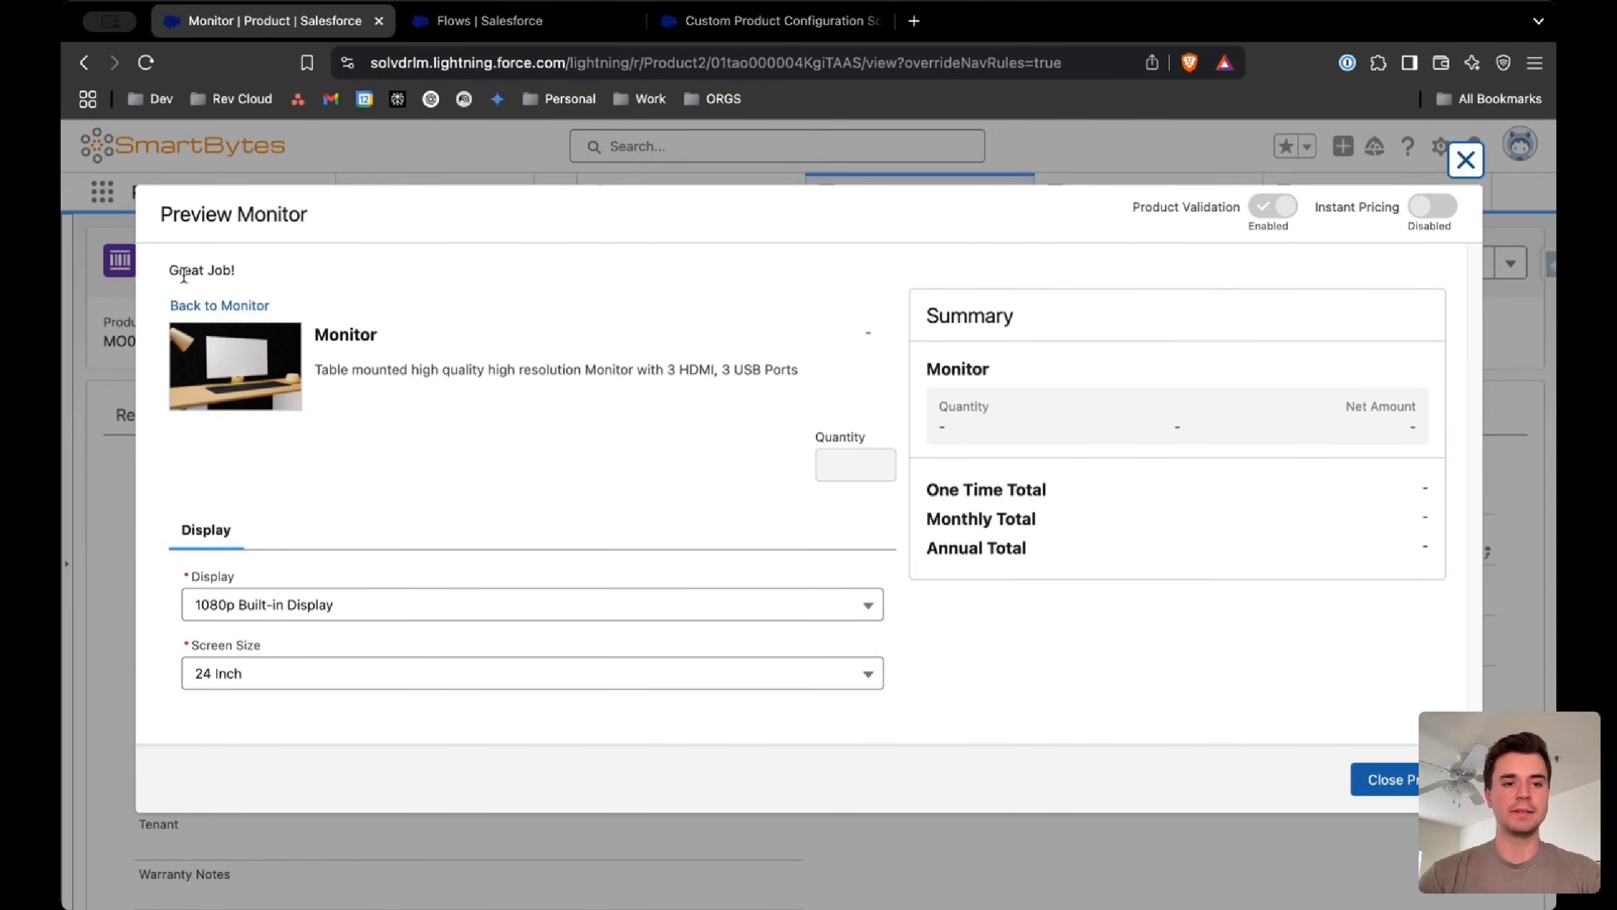
pyautogui.moveTo(178, 273); pyautogui.dragTo(241, 278)
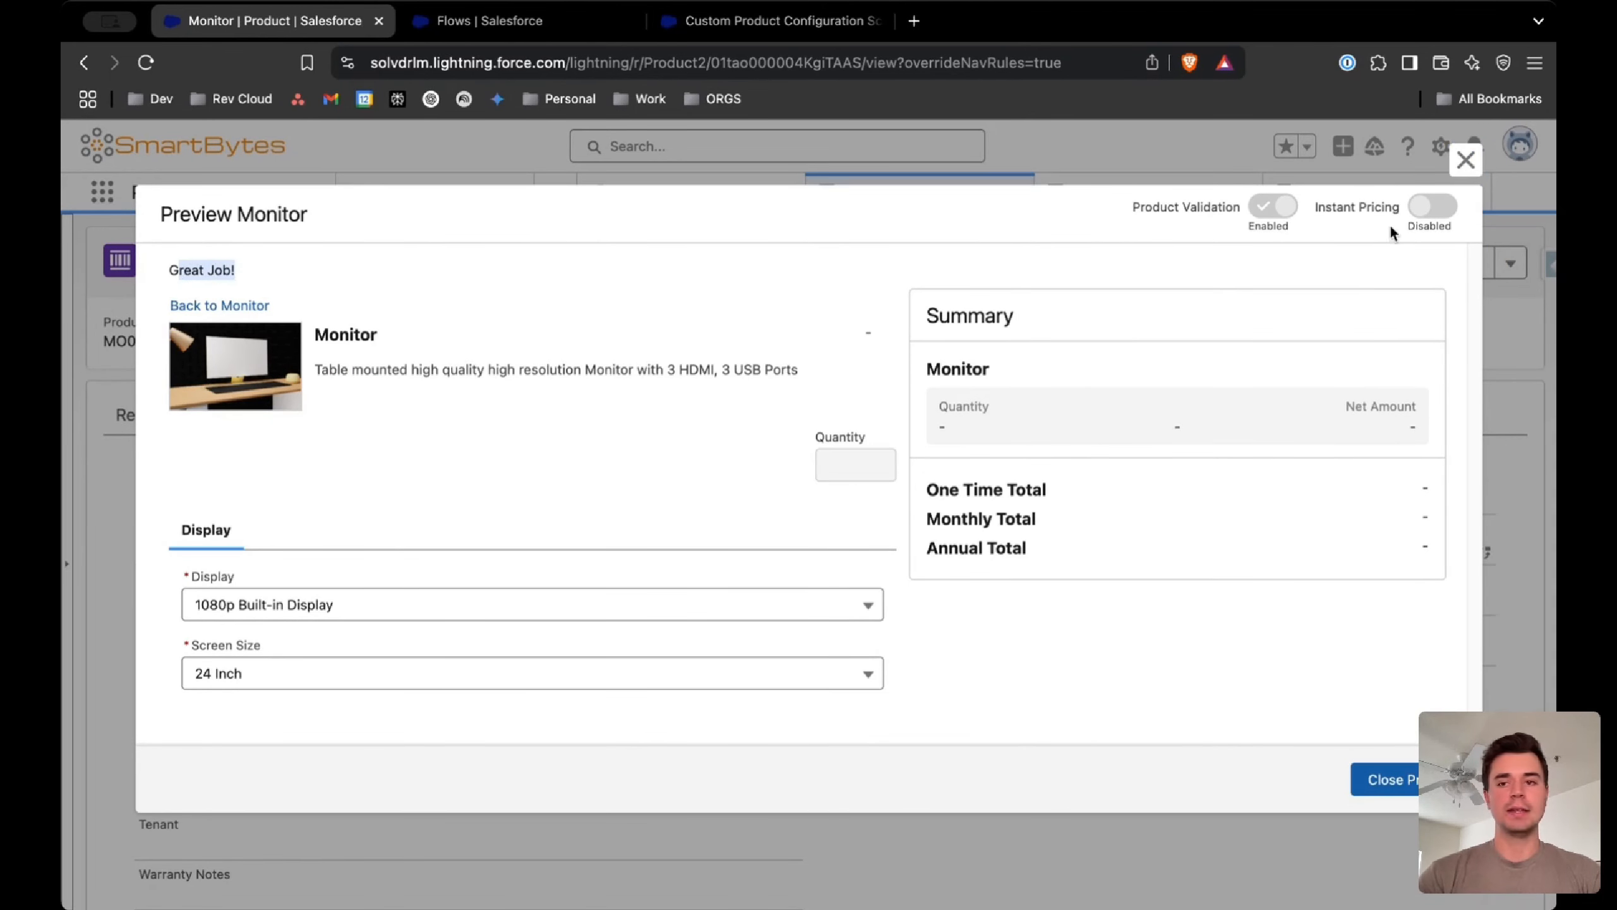
pyautogui.click(1465, 160)
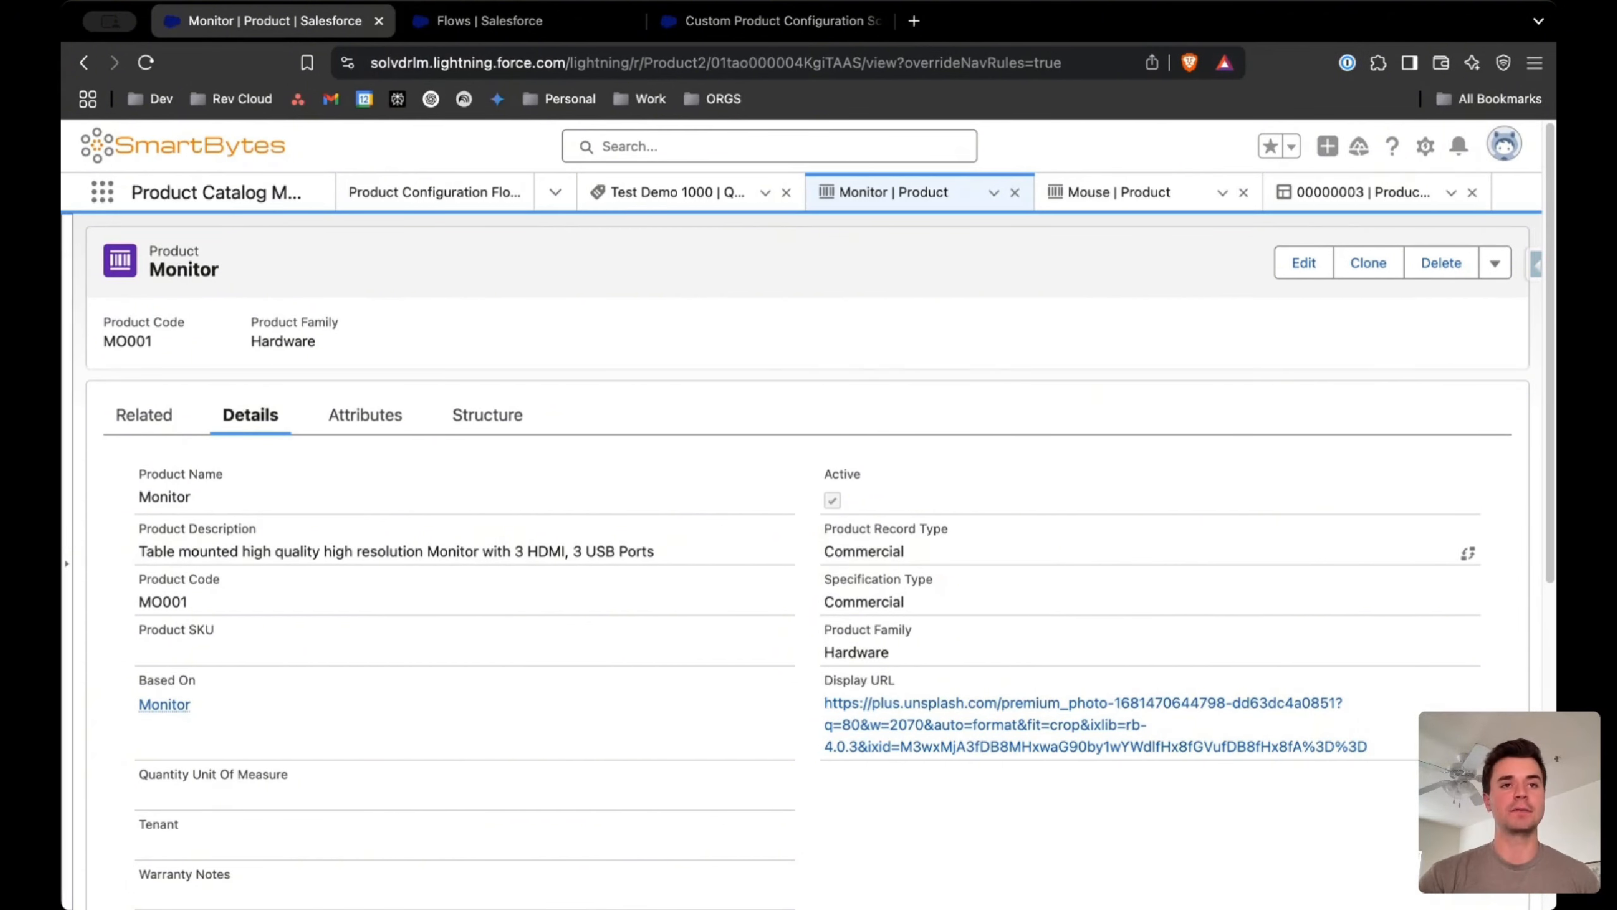
pyautogui.click(771, 21)
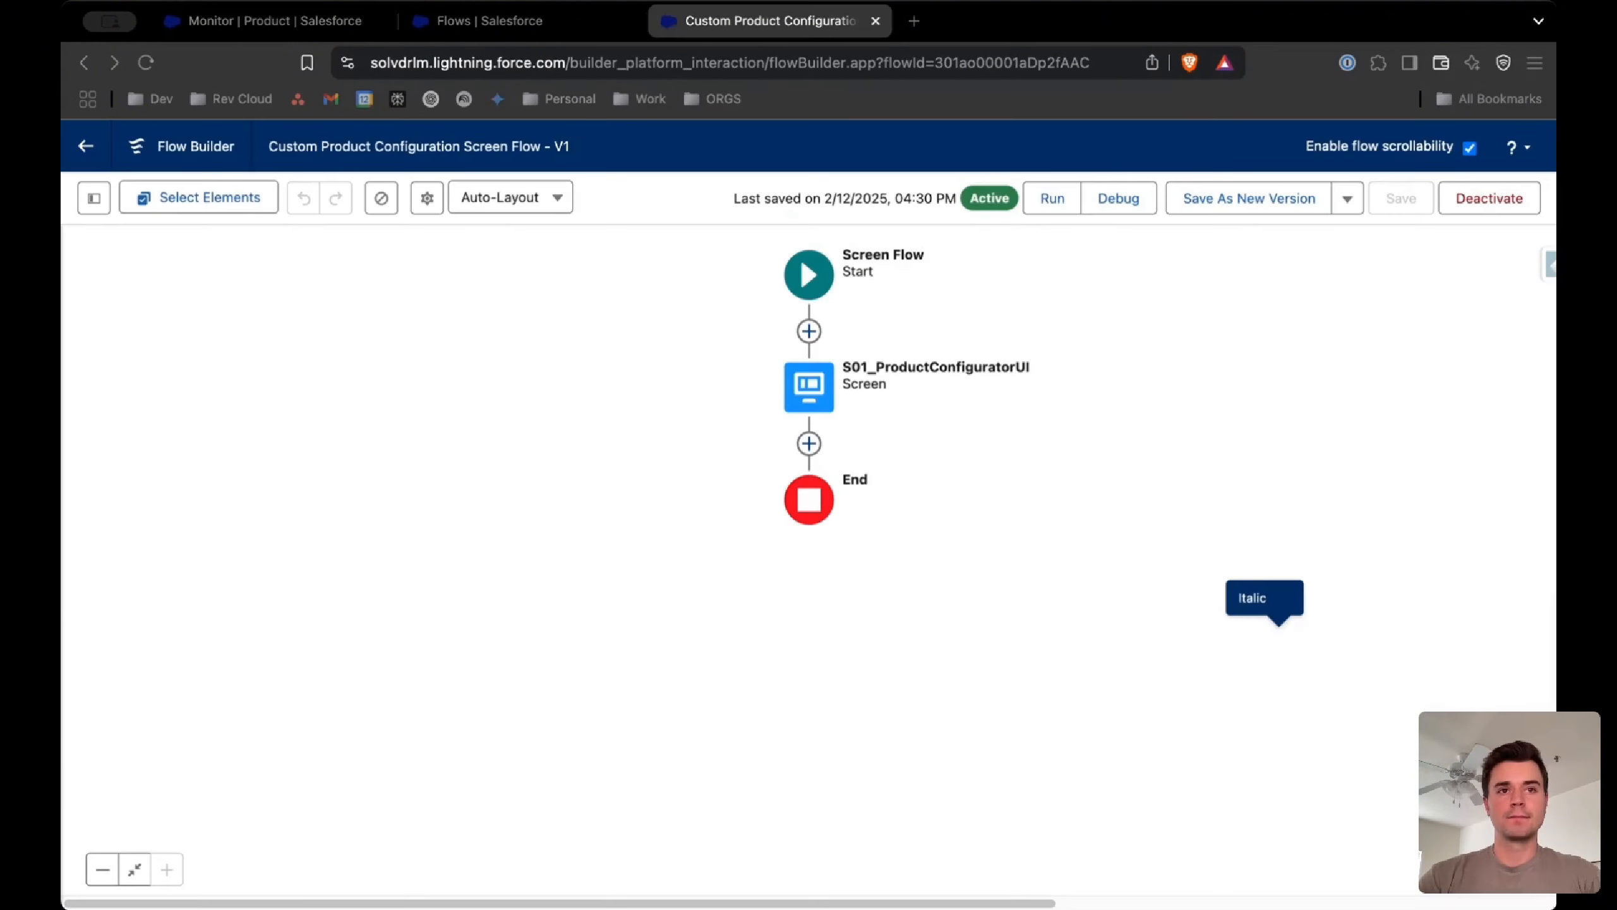
pyautogui.click(1348, 201)
pyautogui.click(1348, 202)
pyautogui.click(1348, 201)
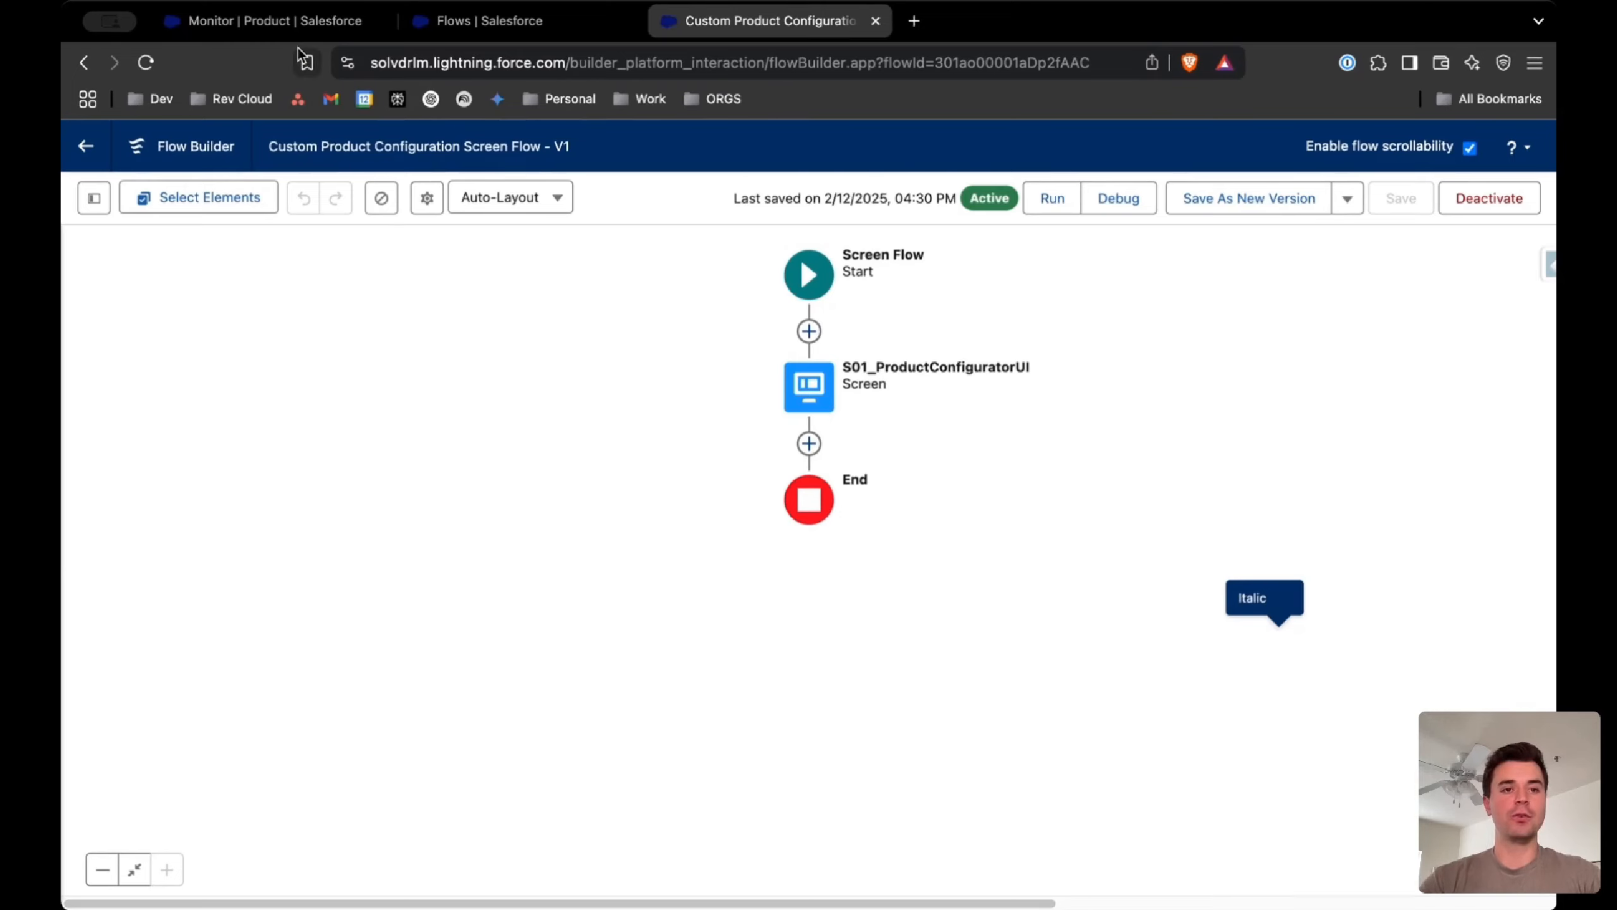
pyautogui.click(279, 26)
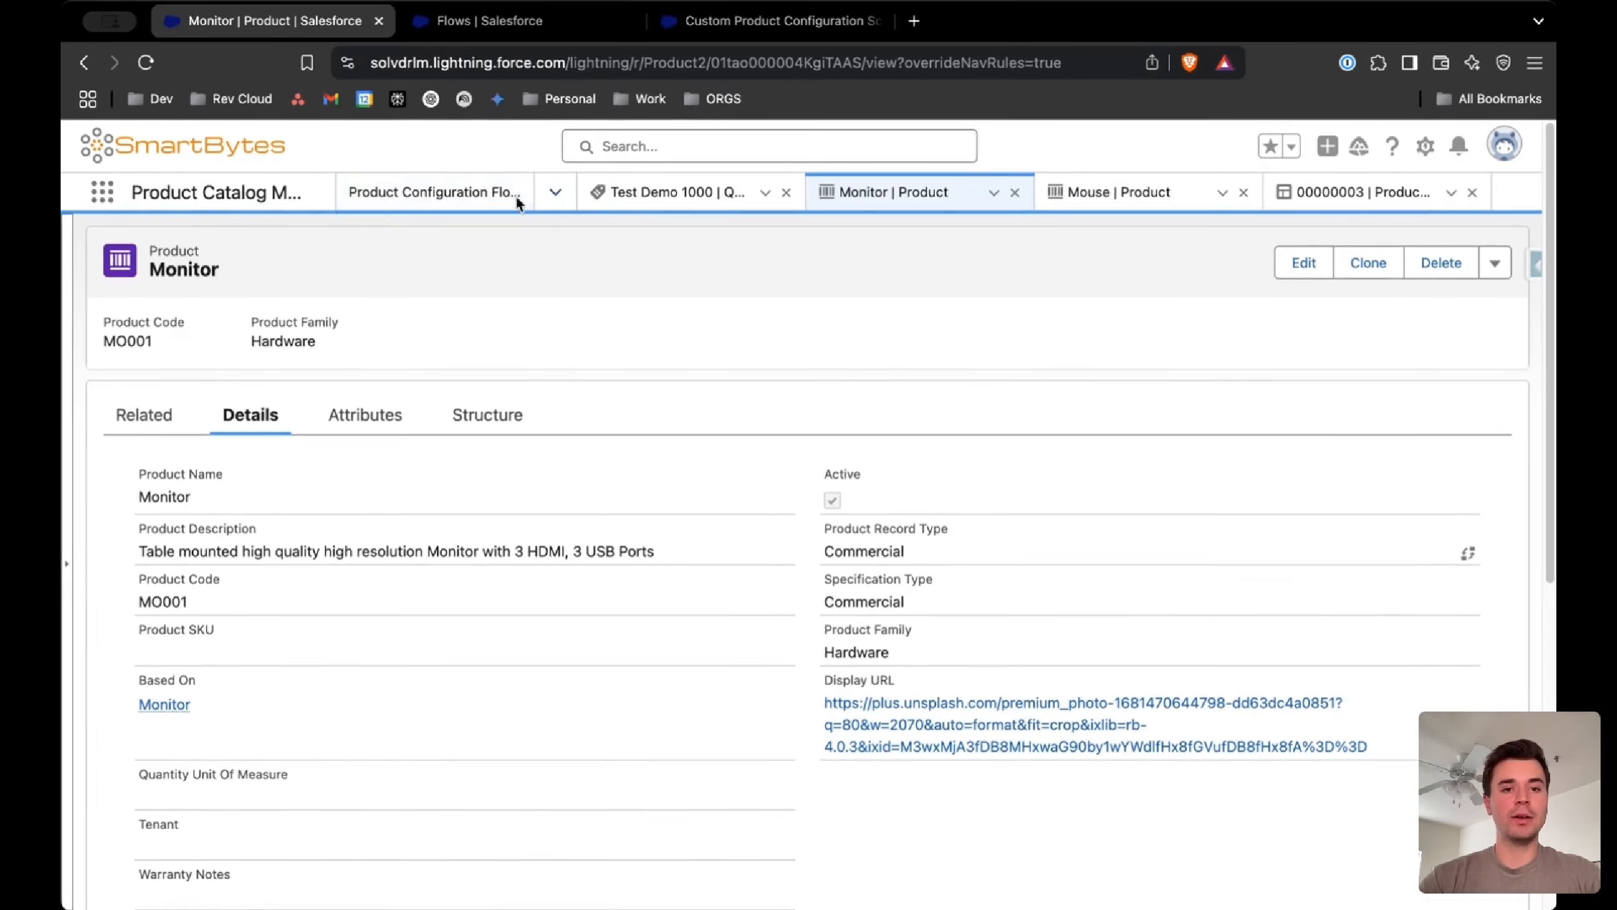
# Assign the Mouse product to the custom product configuration flow by adding a flow assignment from its related records
pyautogui.click(455, 193)
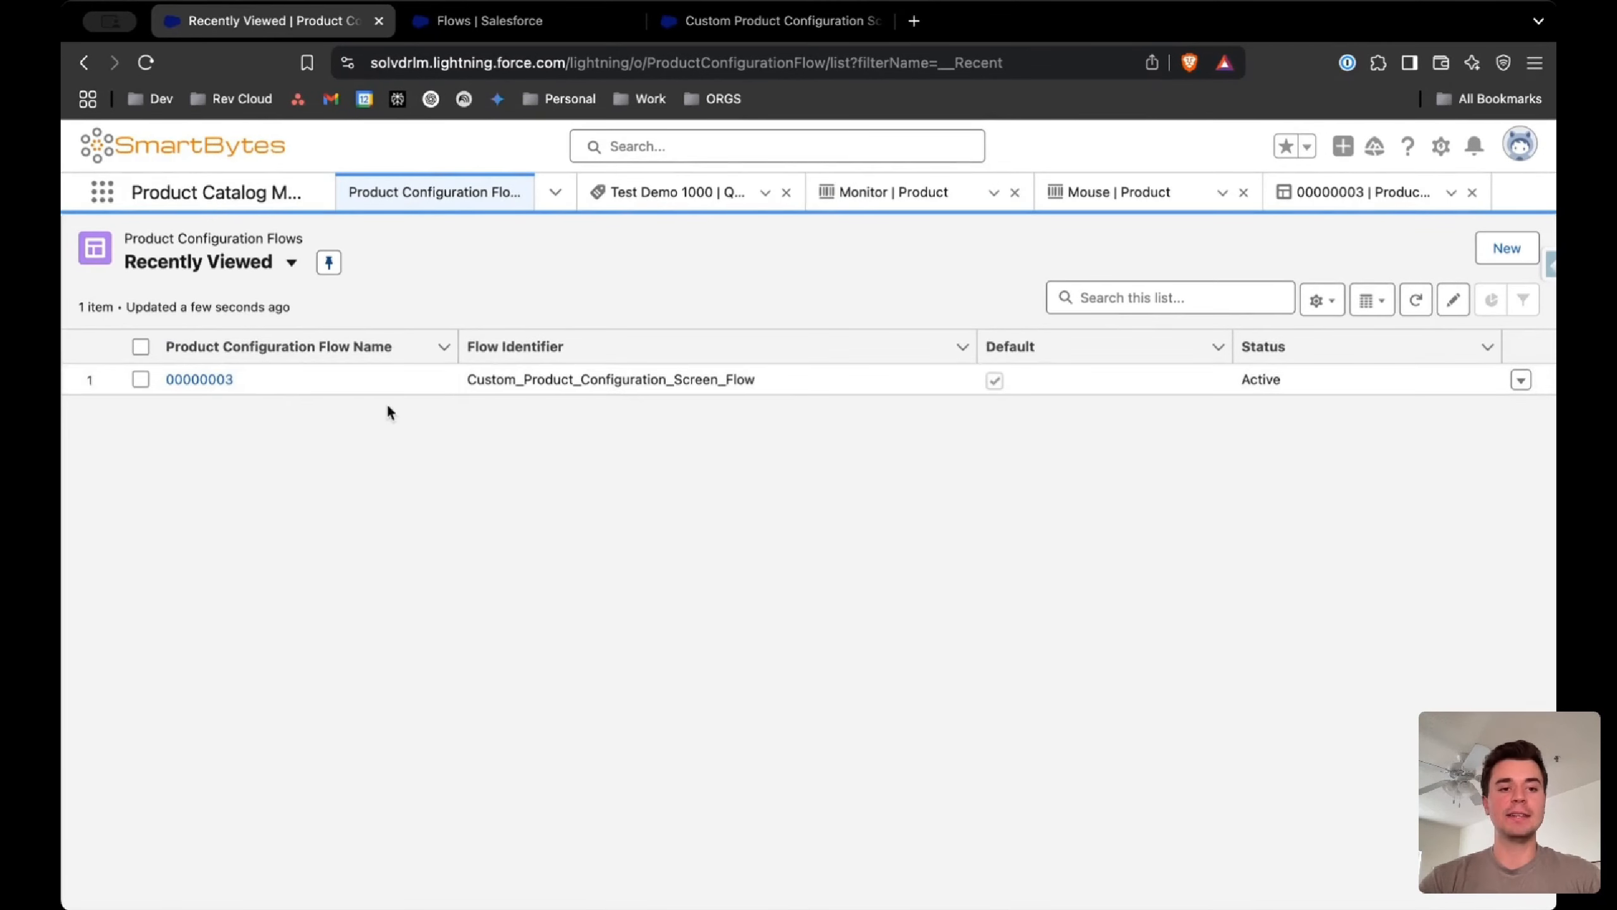
pyautogui.click(205, 380)
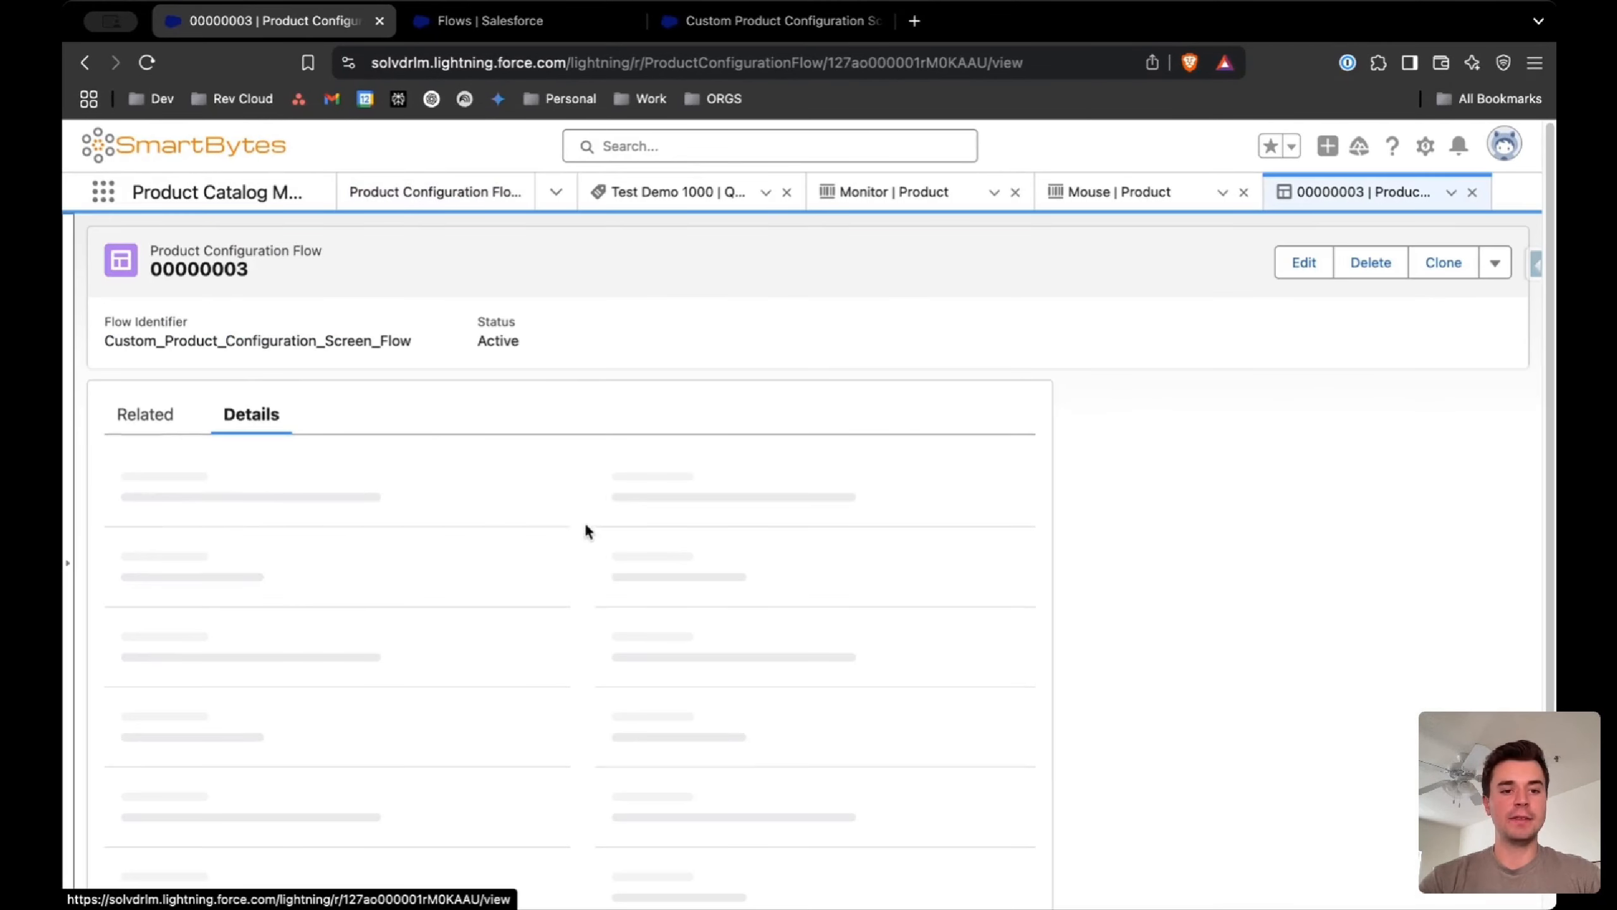
pyautogui.click(147, 418)
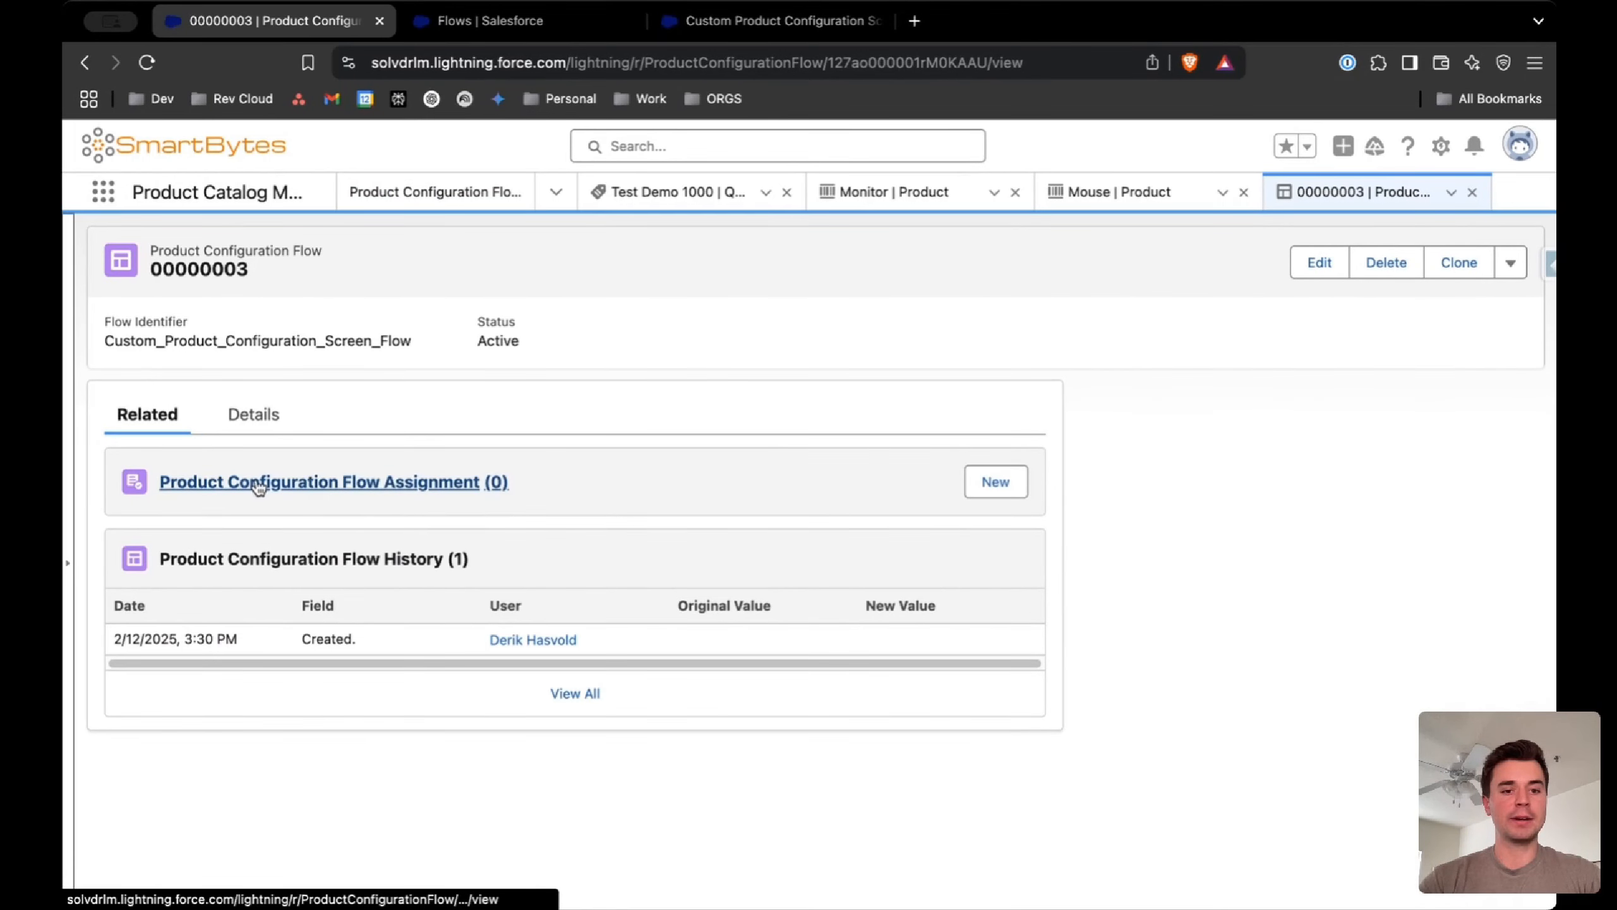
pyautogui.click(995, 482)
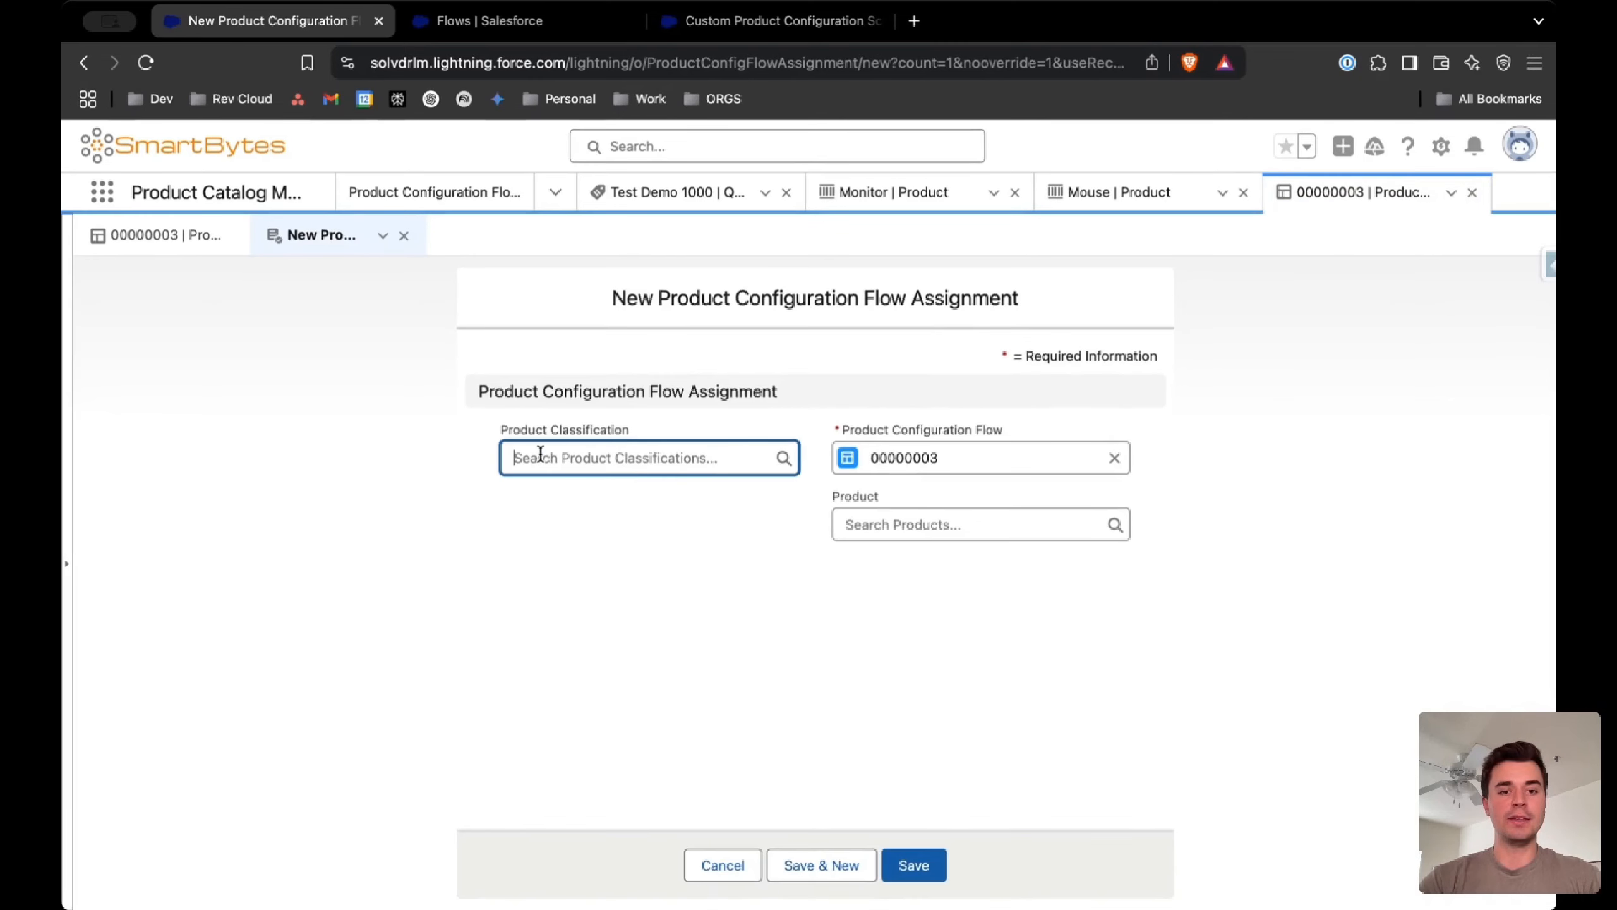
pyautogui.click(919, 520)
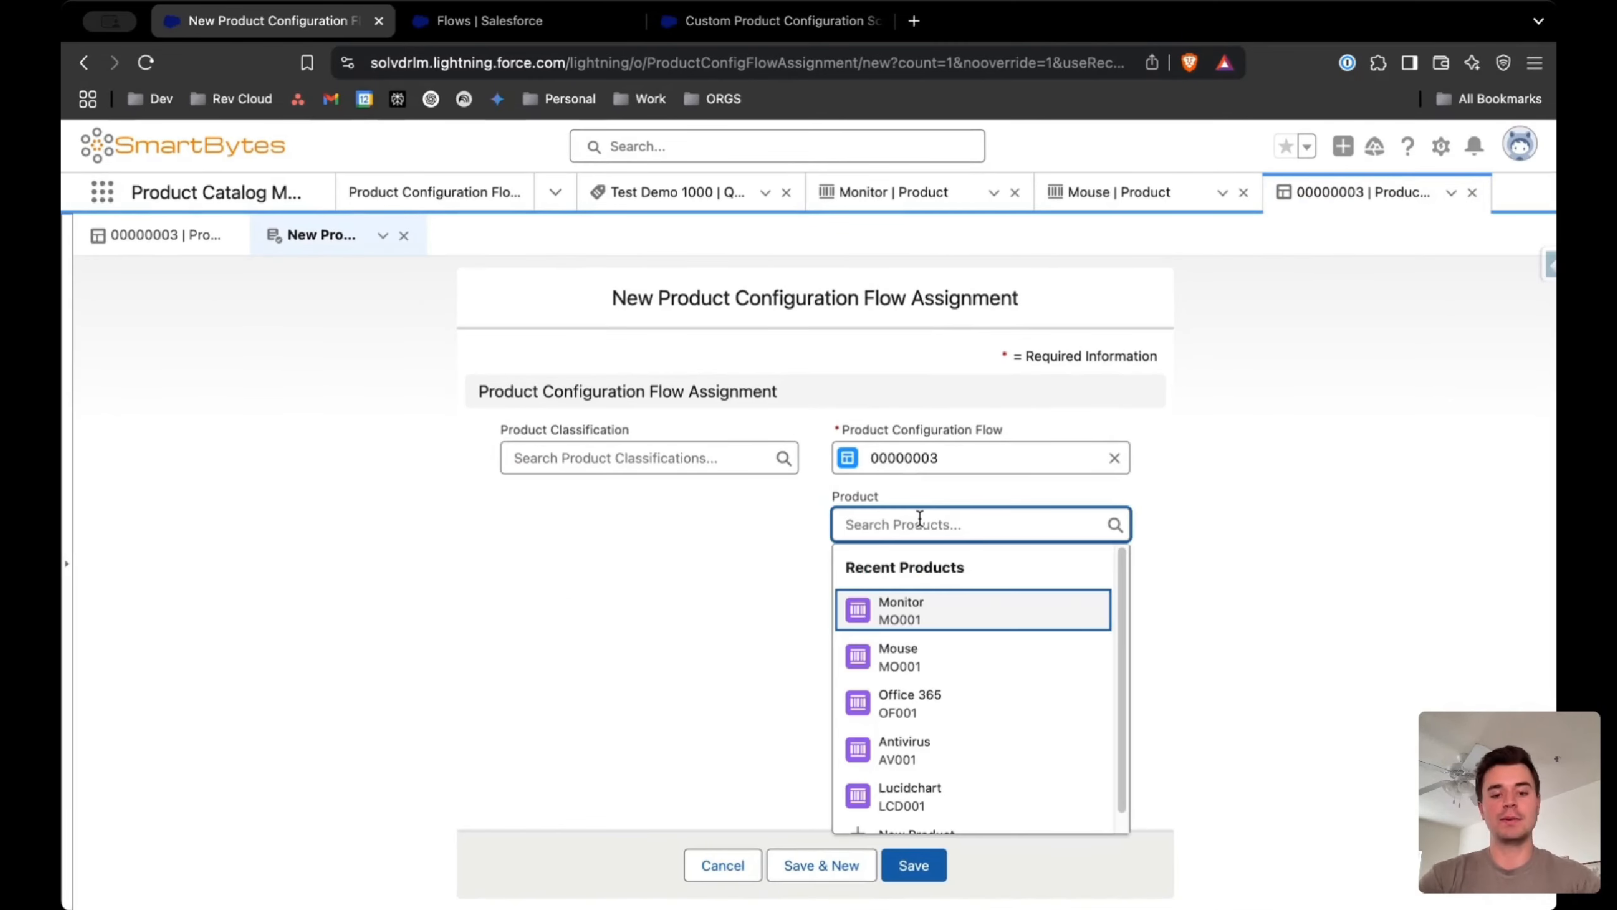
pyautogui.write('mou')
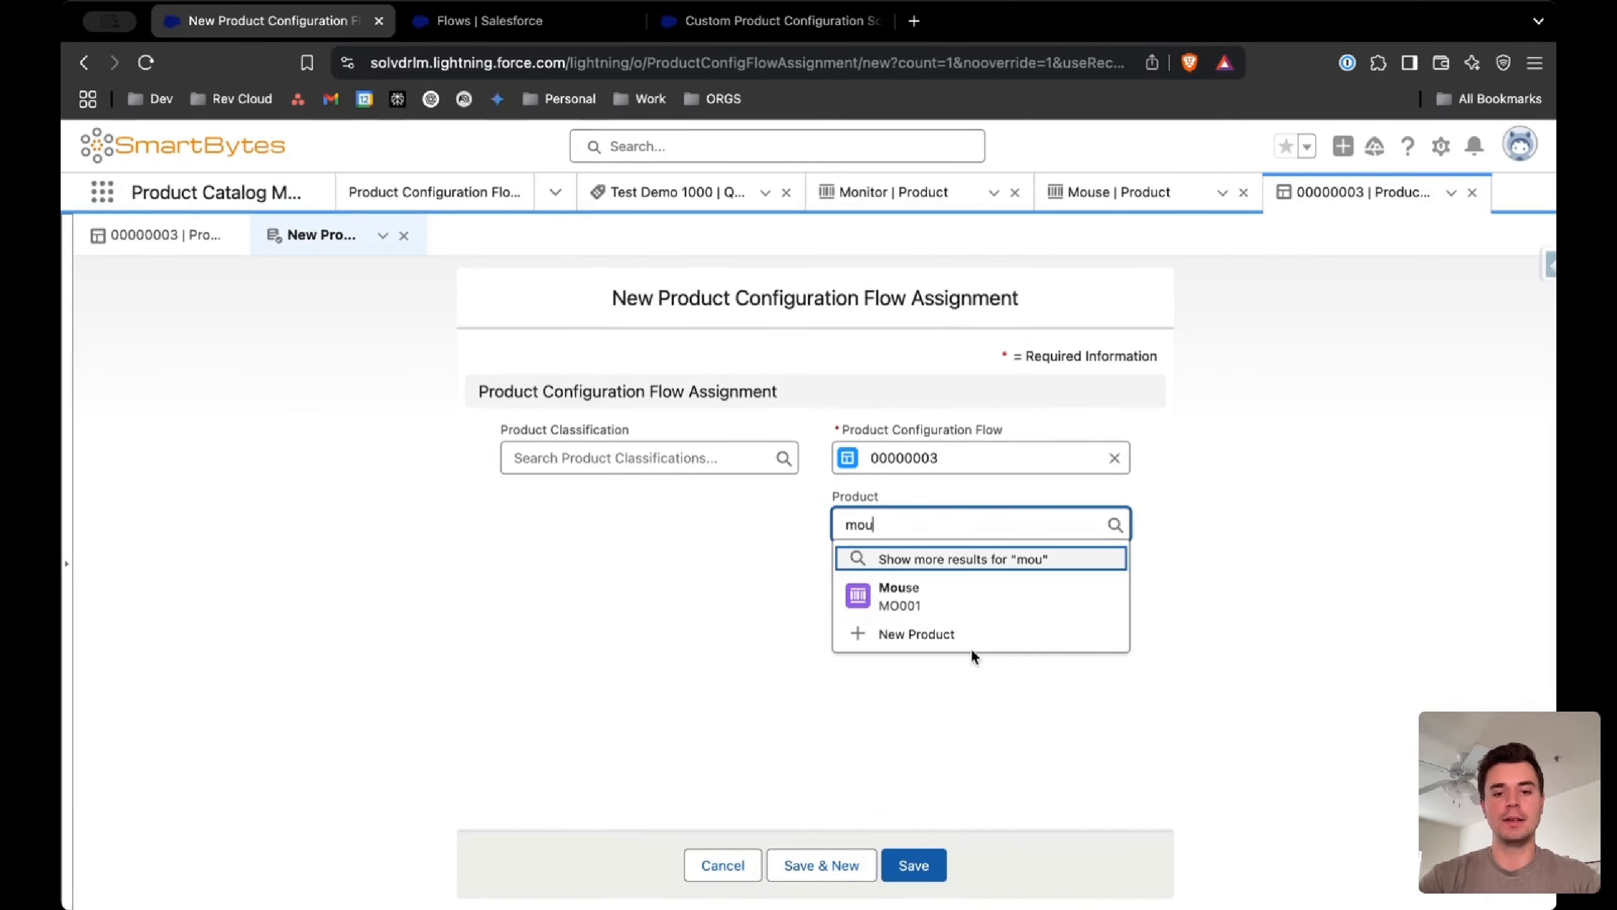
pyautogui.click(960, 598)
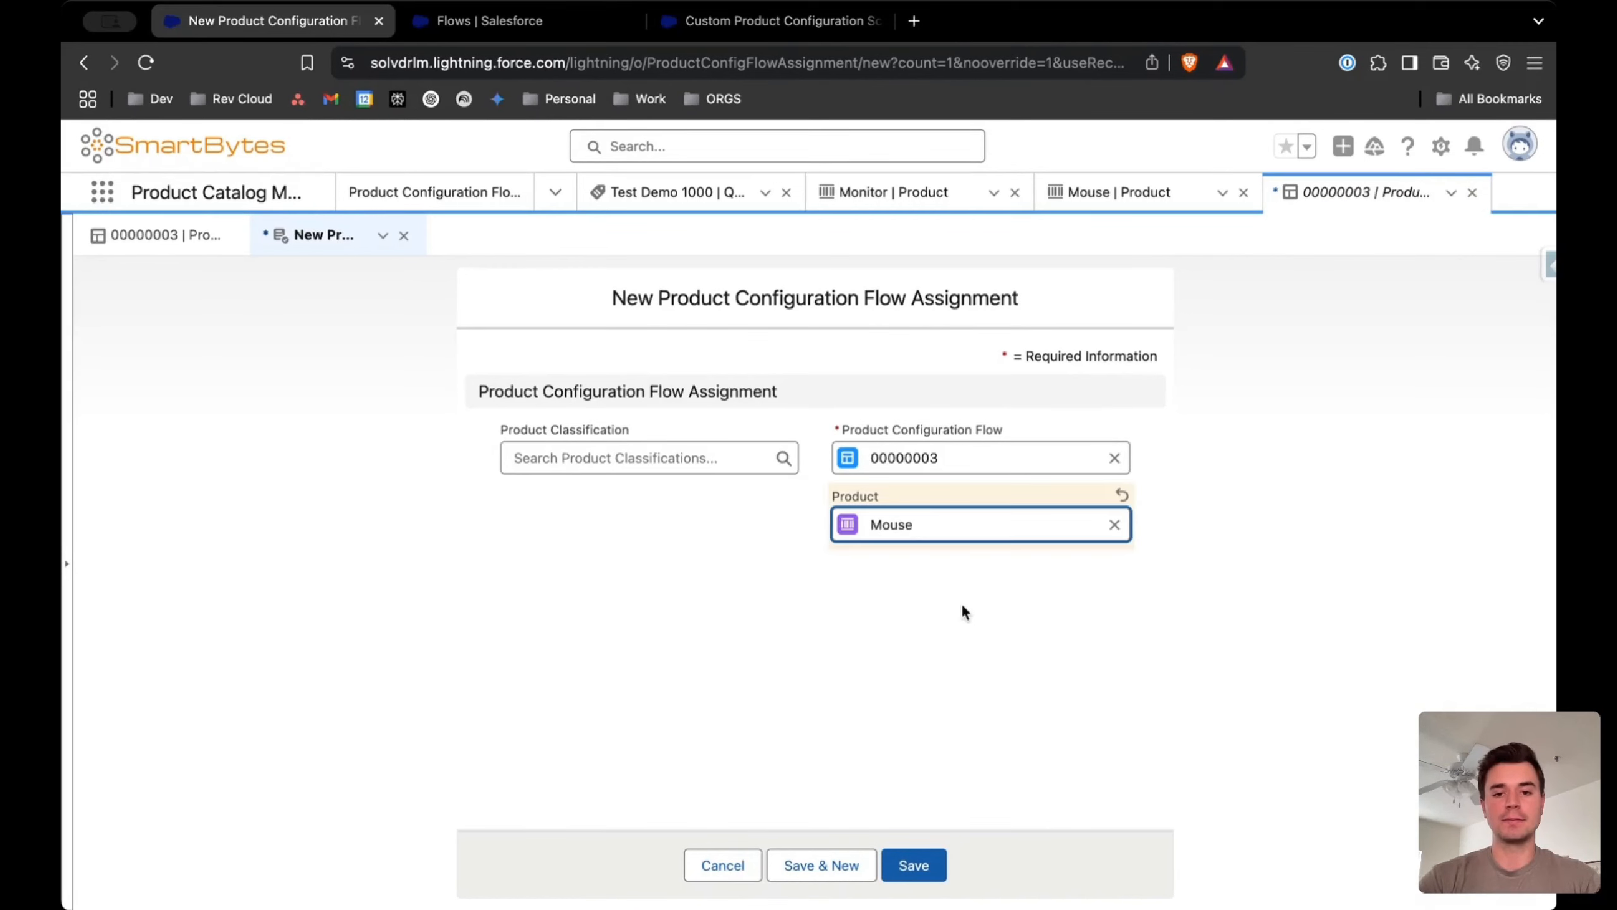
pyautogui.click(910, 856)
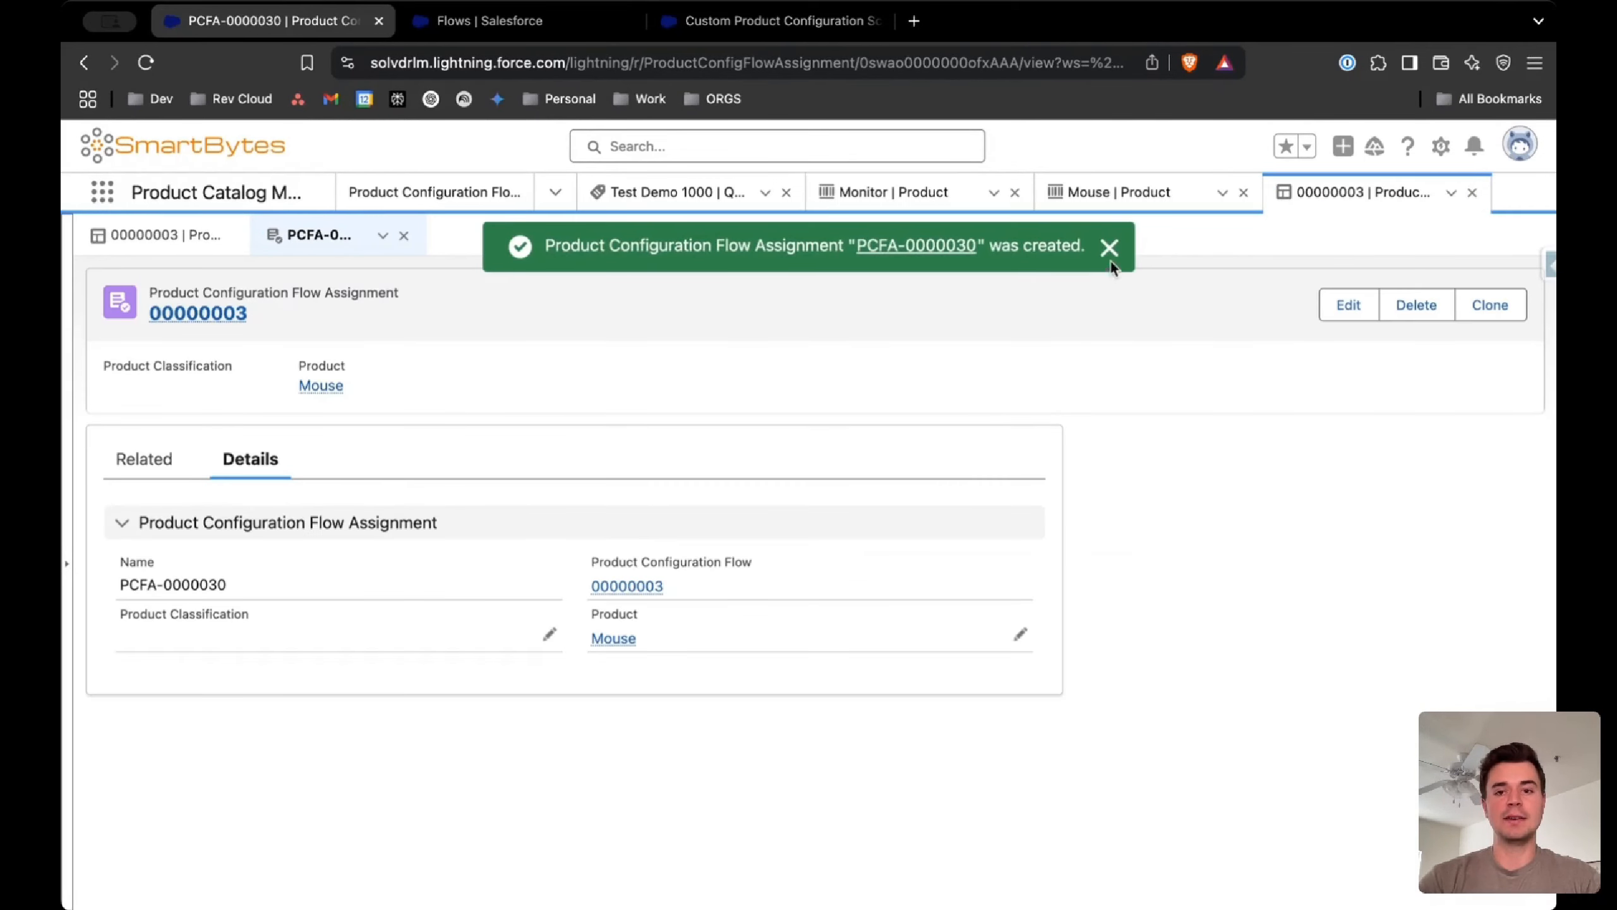
pyautogui.click(1110, 258)
# Open the Mouse product record
pyautogui.click(1108, 192)
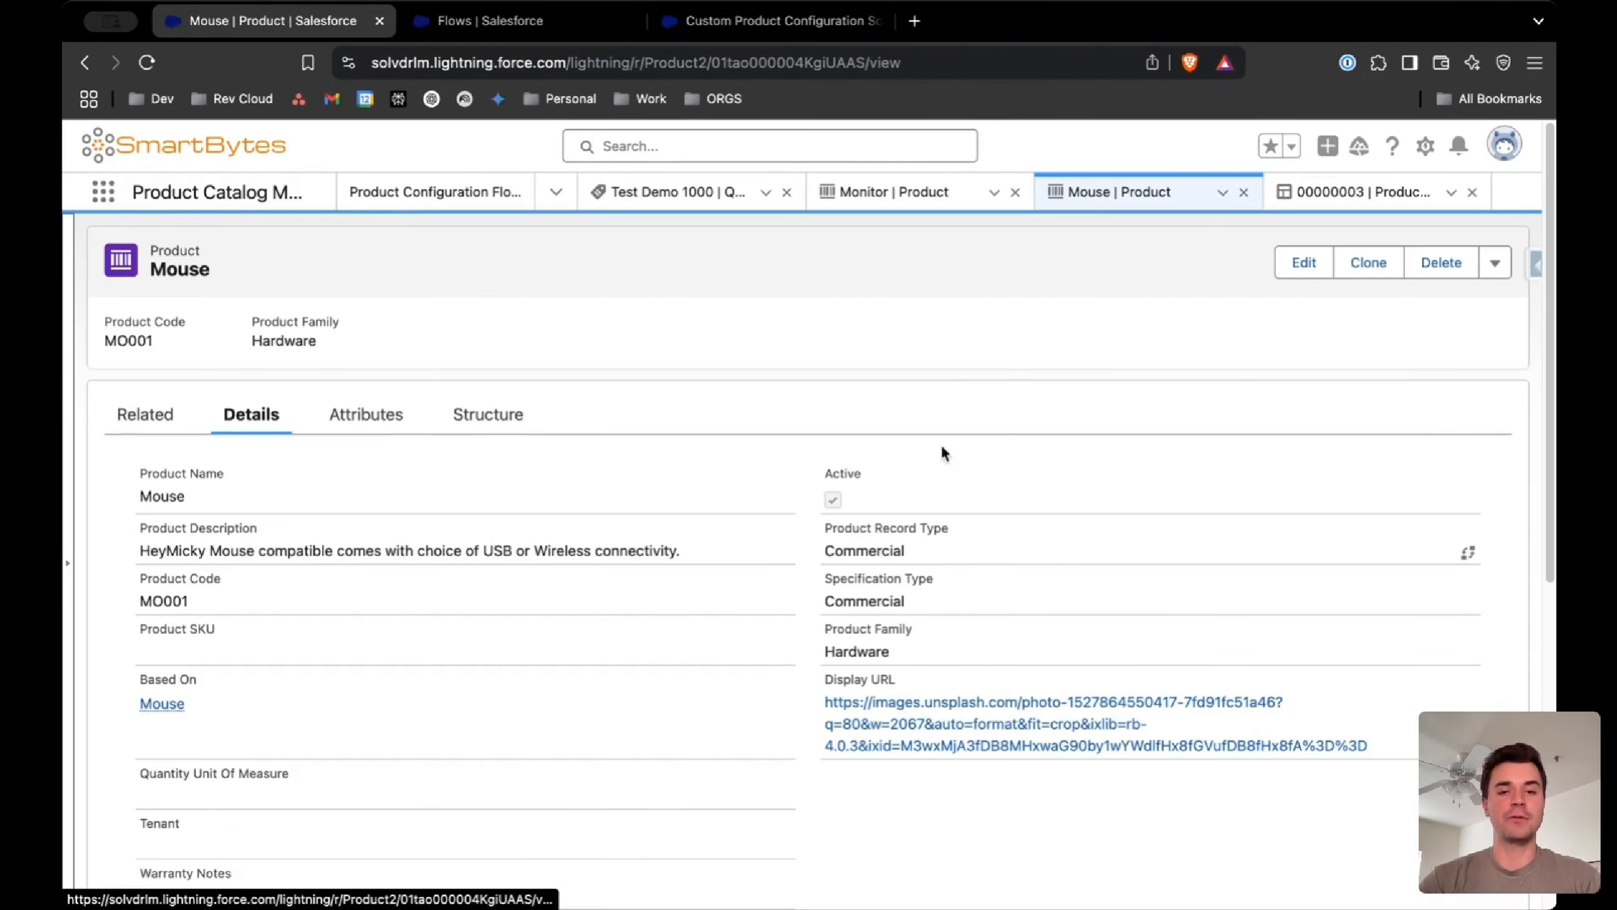